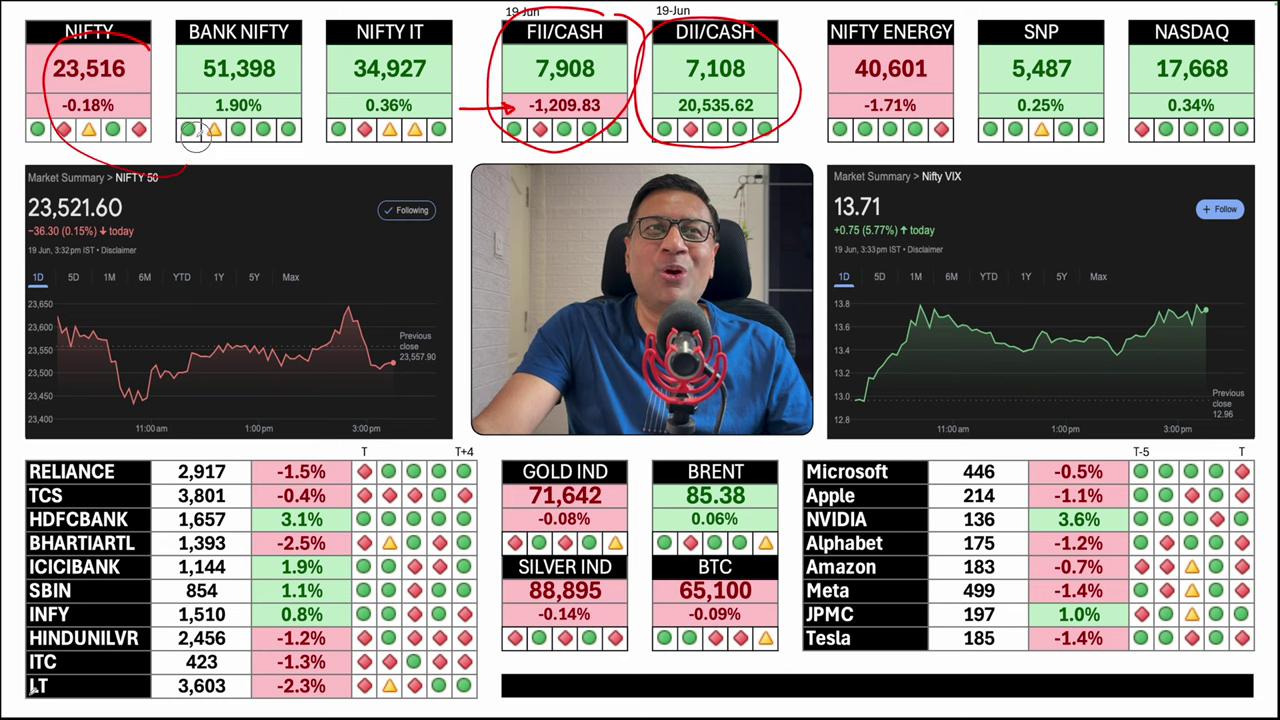
Mark the RELIANCE, TCS and BHARTIARTL changes with red arrows and circle the HDFCBANK, ICICIBANK, SBIN and INFY gains
{"action": "mouse_move", "coordinate": [246, 449]}
{"action": "left_mouse_down"}
{"action": "mouse_move", "coordinate": [269, 457]}
{"action": "mouse_move", "coordinate": [254, 498]}
{"action": "mouse_move", "coordinate": [282, 497]}
{"action": "left_mouse_up"}
{"action": "mouse_move", "coordinate": [232, 548]}
{"action": "left_mouse_down"}
{"action": "mouse_move", "coordinate": [268, 545]}
{"action": "mouse_move", "coordinate": [252, 556]}
{"action": "left_mouse_up"}
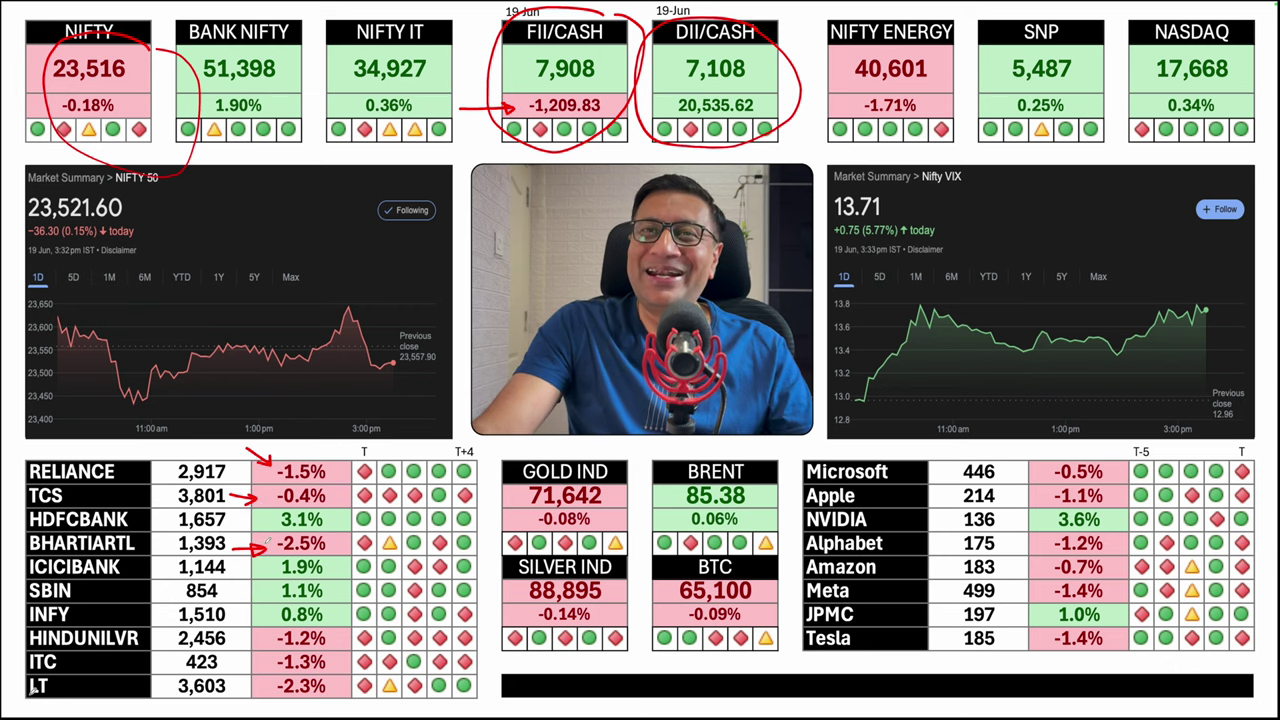
{"action": "mouse_move", "coordinate": [342, 510]}
{"action": "left_mouse_down"}
{"action": "mouse_move", "coordinate": [285, 505]}
{"action": "mouse_move", "coordinate": [258, 522]}
{"action": "mouse_move", "coordinate": [325, 536]}
{"action": "mouse_move", "coordinate": [340, 508]}
{"action": "left_mouse_up"}
{"action": "mouse_move", "coordinate": [328, 562]}
{"action": "left_mouse_down"}
{"action": "mouse_move", "coordinate": [290, 552]}
{"action": "mouse_move", "coordinate": [264, 576]}
{"action": "mouse_move", "coordinate": [338, 561]}
{"action": "left_mouse_up"}
{"action": "mouse_move", "coordinate": [268, 598]}
{"action": "left_mouse_down"}
{"action": "mouse_move", "coordinate": [290, 580]}
{"action": "mouse_move", "coordinate": [318, 632]}
{"action": "mouse_move", "coordinate": [334, 606]}
{"action": "left_mouse_up"}
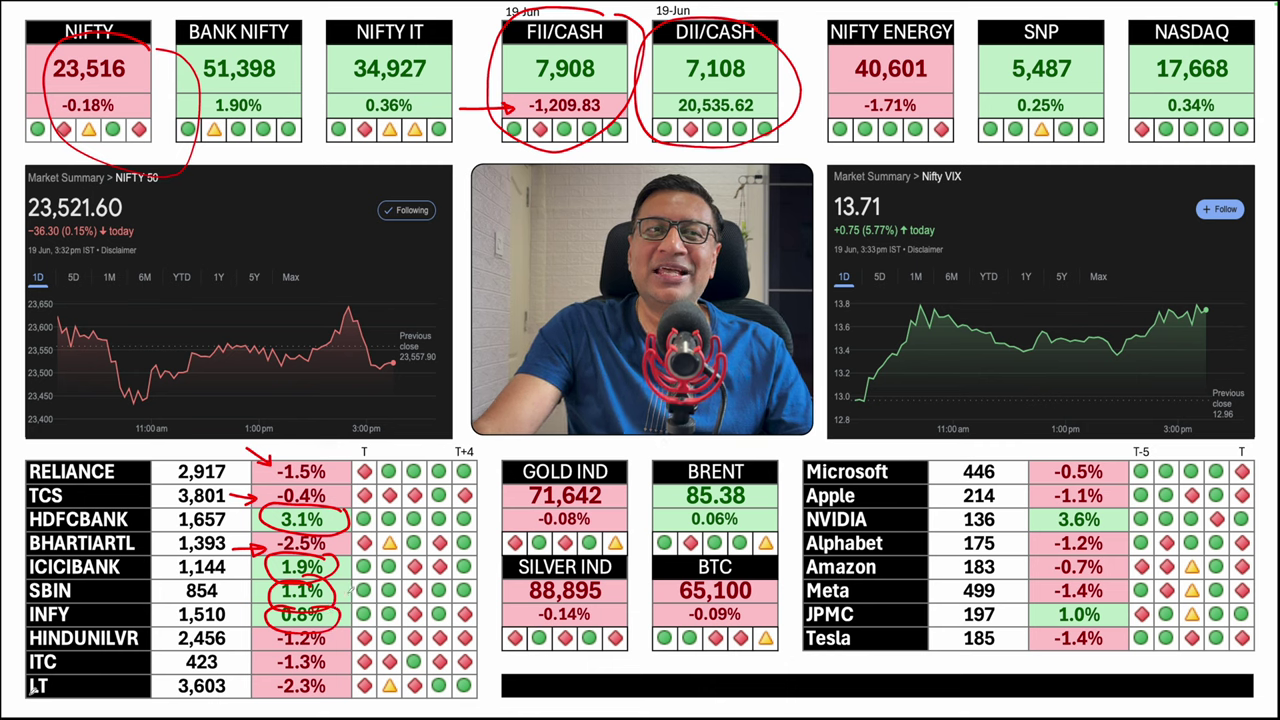
Add red arrows at the HINDUNILVR, ITC and LT changes and bracket both the gainers and the whole Indian stock list
{"action": "mouse_move", "coordinate": [223, 624]}
{"action": "left_mouse_down"}
{"action": "mouse_move", "coordinate": [257, 630]}
{"action": "mouse_move", "coordinate": [258, 700]}
{"action": "left_mouse_up"}
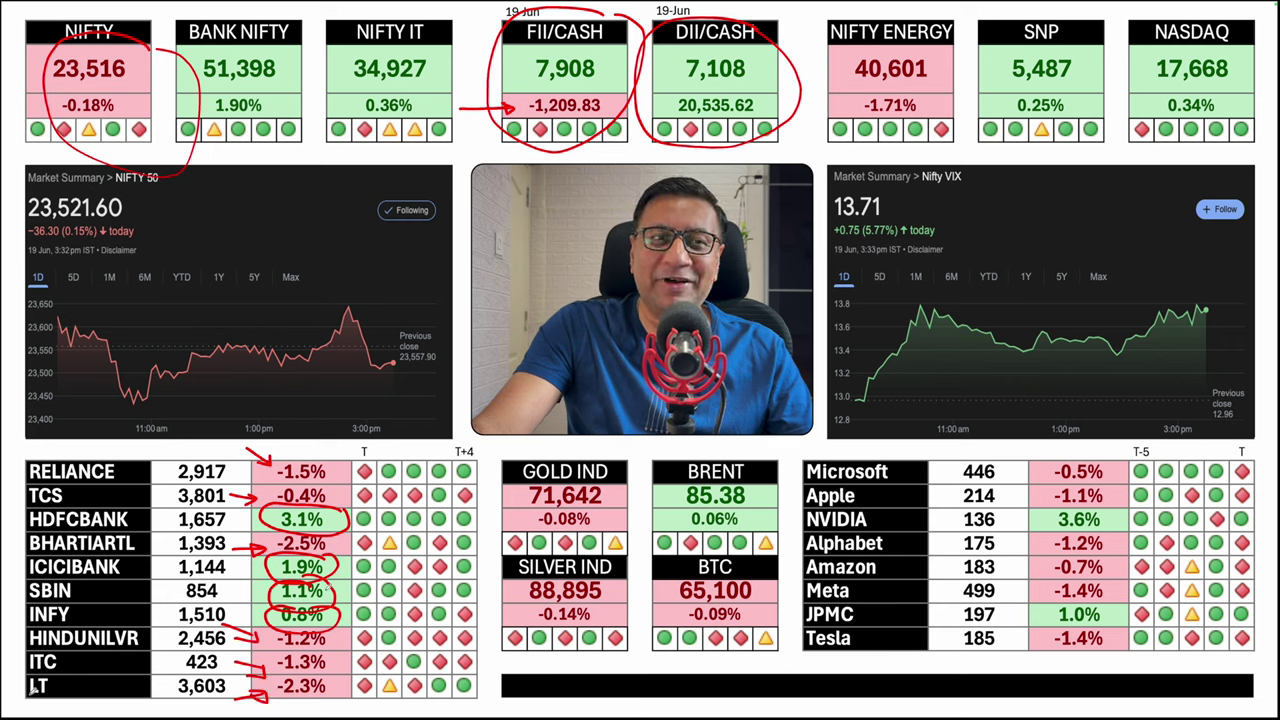
{"action": "mouse_move", "coordinate": [341, 516]}
{"action": "left_mouse_down"}
{"action": "mouse_move", "coordinate": [358, 522]}
{"action": "mouse_move", "coordinate": [358, 620]}
{"action": "mouse_move", "coordinate": [344, 624]}
{"action": "left_mouse_up"}
{"action": "mouse_move", "coordinate": [24, 466]}
{"action": "left_mouse_down"}
{"action": "mouse_move", "coordinate": [10, 585]}
{"action": "mouse_move", "coordinate": [12, 688]}
{"action": "mouse_move", "coordinate": [24, 690]}
{"action": "left_mouse_up"}
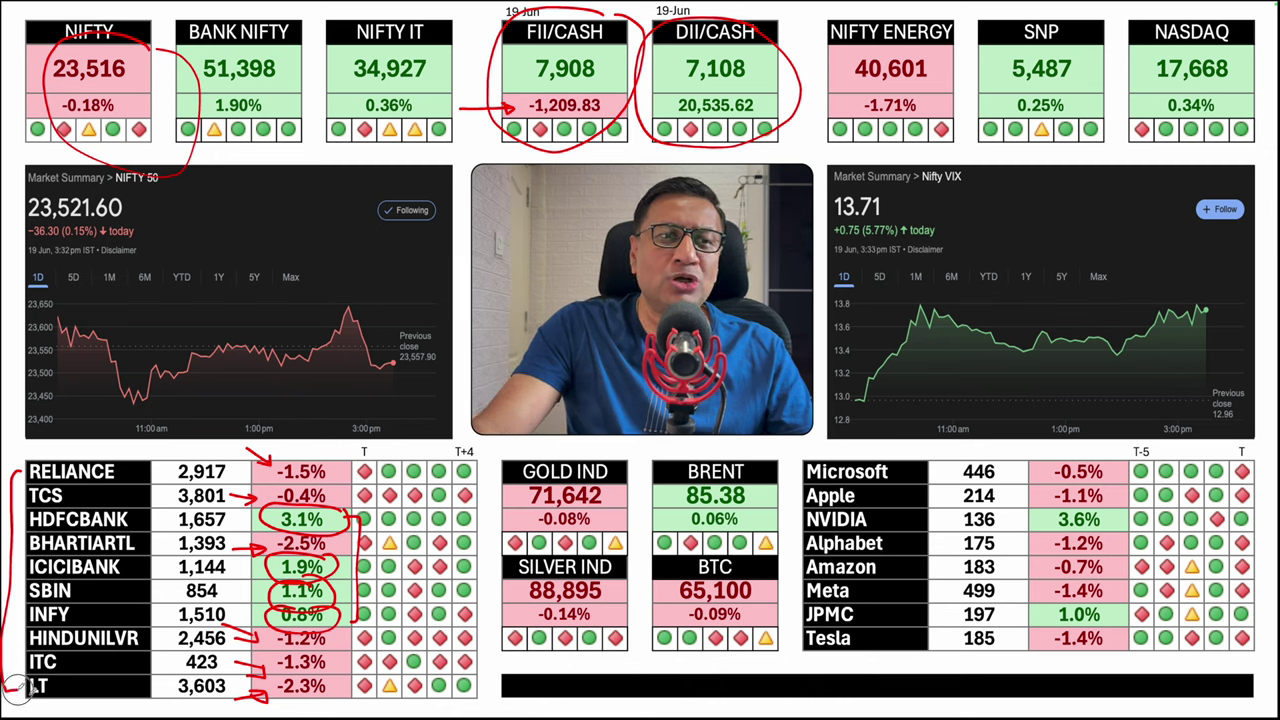
Draw a cross above the black bar and red arrows at the BANK NIFTY, NIFTY IT, NIFTY ENERGY, SNP and NASDAQ changes
{"action": "mouse_move", "coordinate": [819, 664]}
{"action": "left_mouse_down"}
{"action": "mouse_move", "coordinate": [857, 681]}
{"action": "mouse_move", "coordinate": [833, 679]}
{"action": "left_mouse_up"}
{"action": "mouse_move", "coordinate": [277, 107]}
{"action": "left_mouse_down"}
{"action": "mouse_move", "coordinate": [302, 148]}
{"action": "mouse_move", "coordinate": [297, 114]}
{"action": "mouse_move", "coordinate": [281, 130]}
{"action": "left_mouse_up"}
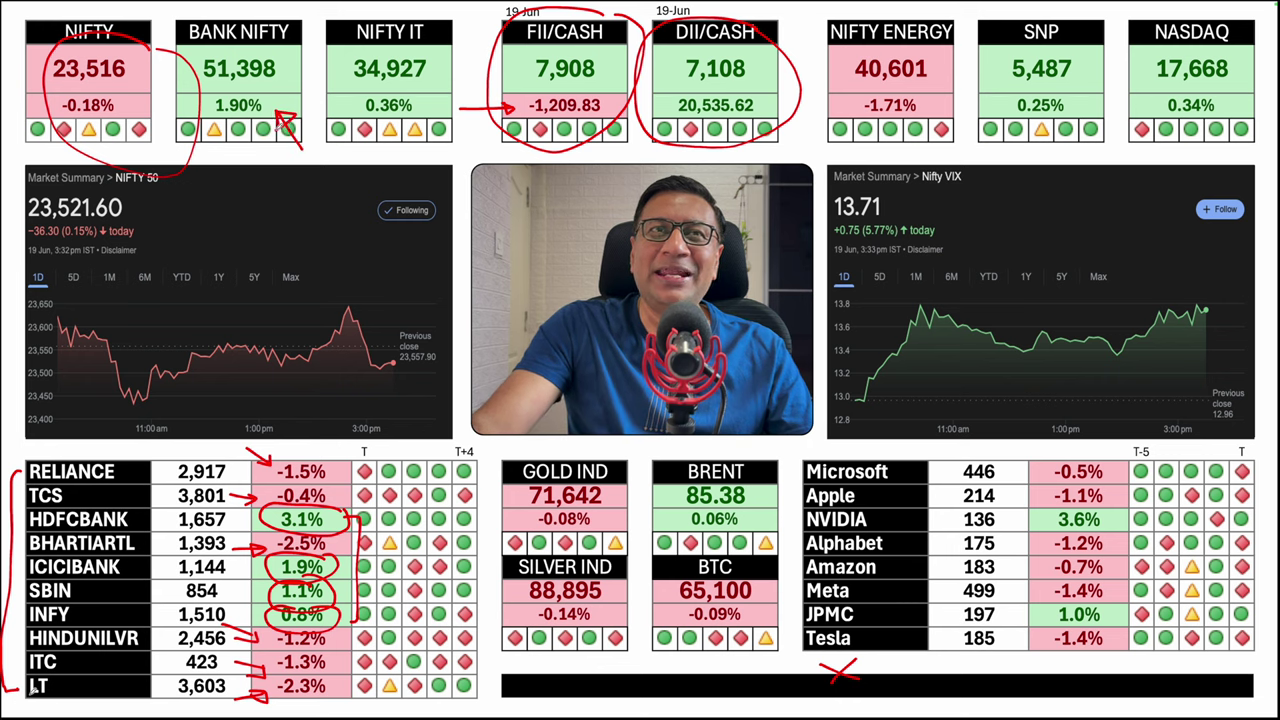
{"action": "left_click_drag", "start_coordinate": [419, 106], "coordinate": [447, 154]}
{"action": "mouse_move", "coordinate": [420, 104]}
{"action": "left_mouse_down"}
{"action": "mouse_move", "coordinate": [422, 122]}
{"action": "mouse_move", "coordinate": [433, 108]}
{"action": "left_mouse_up"}
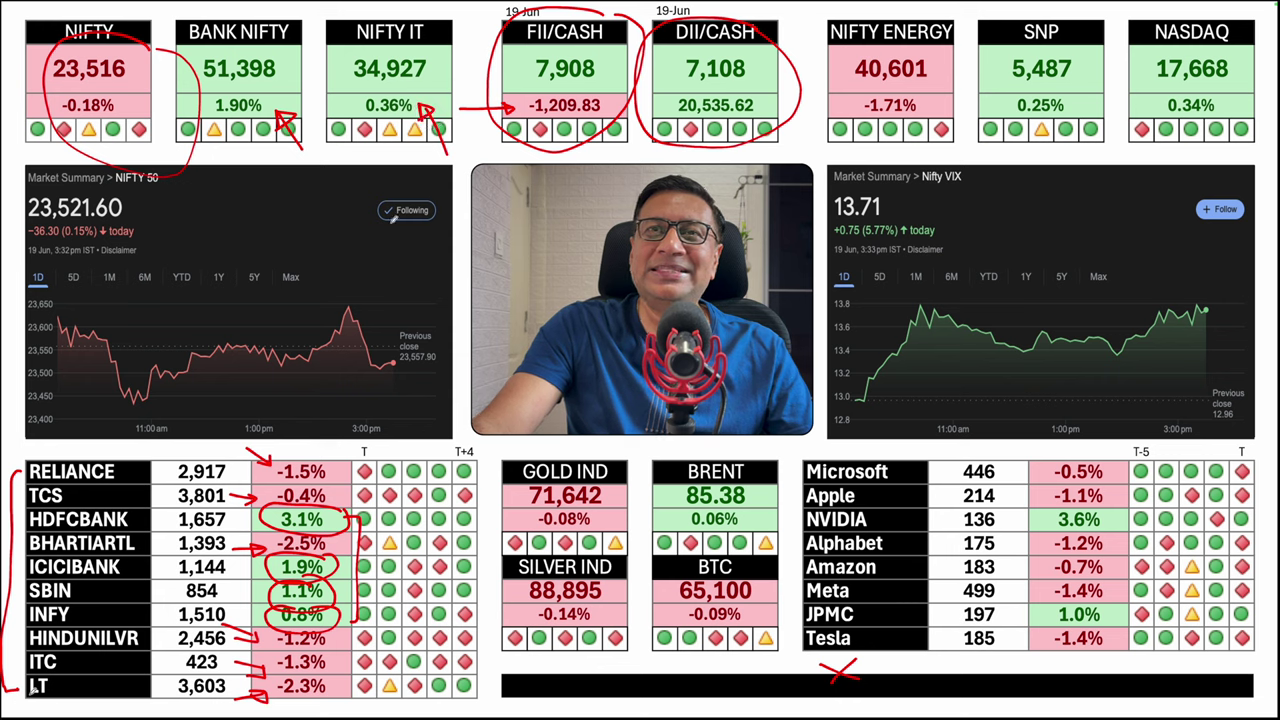
{"action": "left_click_drag", "start_coordinate": [792, 130], "coordinate": [834, 112]}
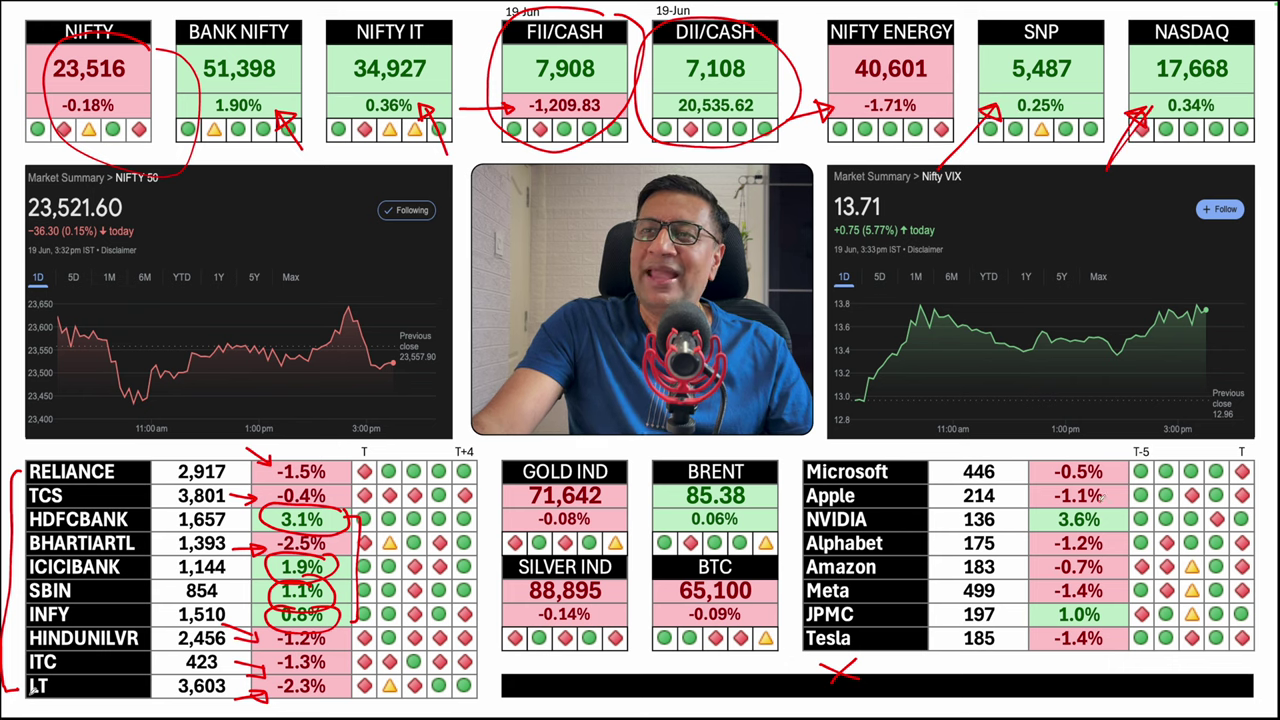
Mark the Microsoft change, erase the annotations, and draw arrows at the GOLD IND, SILVER IND, BRENT and BTC tiles
{"action": "mouse_move", "coordinate": [1114, 467]}
{"action": "left_mouse_down"}
{"action": "mouse_move", "coordinate": [1101, 458]}
{"action": "mouse_move", "coordinate": [1020, 522]}
{"action": "mouse_move", "coordinate": [1045, 657]}
{"action": "mouse_move", "coordinate": [1120, 592]}
{"action": "mouse_move", "coordinate": [1108, 458]}
{"action": "left_mouse_up"}
{"action": "key", "text": "e"}
{"action": "left_click_drag", "start_coordinate": [520, 446], "coordinate": [532, 462]}
{"action": "mouse_move", "coordinate": [455, 618]}
{"action": "left_mouse_down"}
{"action": "mouse_move", "coordinate": [494, 598]}
{"action": "mouse_move", "coordinate": [516, 618]}
{"action": "left_mouse_up"}
{"action": "mouse_move", "coordinate": [762, 447]}
{"action": "left_mouse_down"}
{"action": "mouse_move", "coordinate": [745, 470]}
{"action": "mouse_move", "coordinate": [757, 466]}
{"action": "left_mouse_up"}
{"action": "mouse_move", "coordinate": [802, 624]}
{"action": "left_mouse_down"}
{"action": "mouse_move", "coordinate": [759, 611]}
{"action": "mouse_move", "coordinate": [778, 605]}
{"action": "left_mouse_up"}
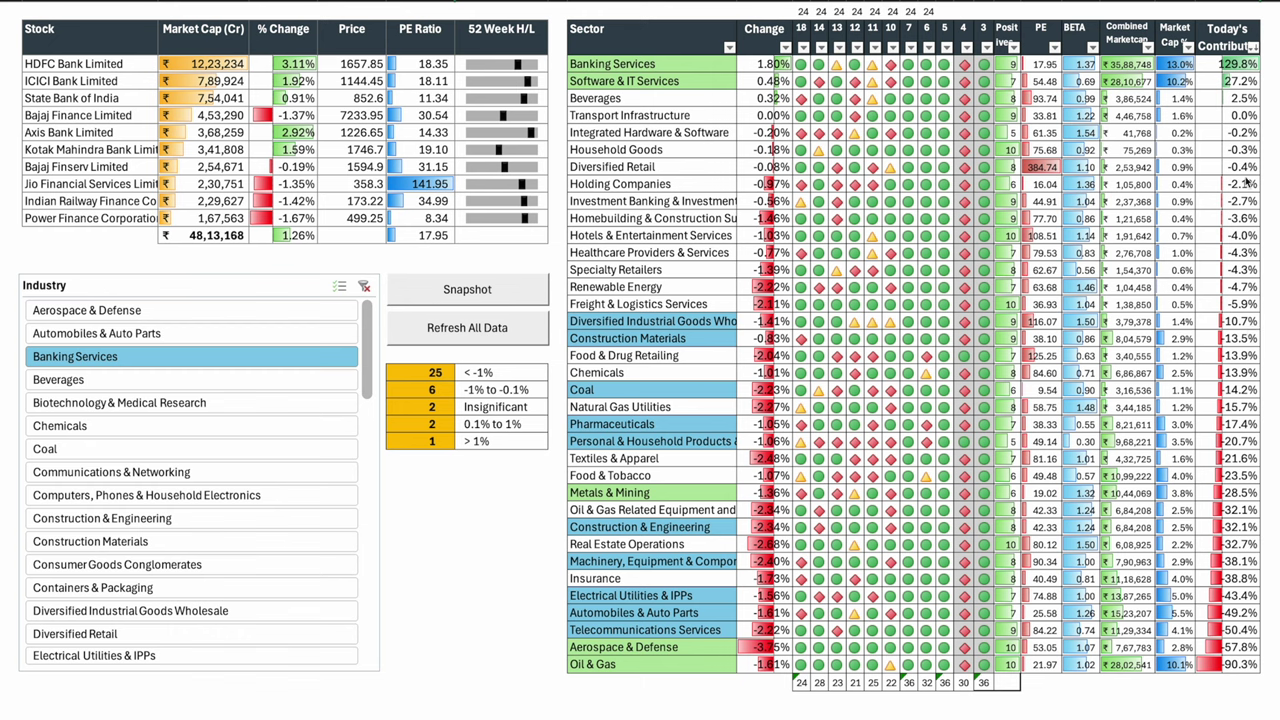
Trace the Today's Contribution and Positives columns of the sector table and sort the sectors by Positives in ascending order
{"action": "mouse_move", "coordinate": [1265, 59]}
{"action": "left_mouse_down"}
{"action": "mouse_move", "coordinate": [1277, 96]}
{"action": "mouse_move", "coordinate": [1262, 102]}
{"action": "left_mouse_up"}
{"action": "mouse_move", "coordinate": [1274, 286]}
{"action": "left_mouse_down"}
{"action": "mouse_move", "coordinate": [1268, 682]}
{"action": "mouse_move", "coordinate": [1257, 676]}
{"action": "left_mouse_up"}
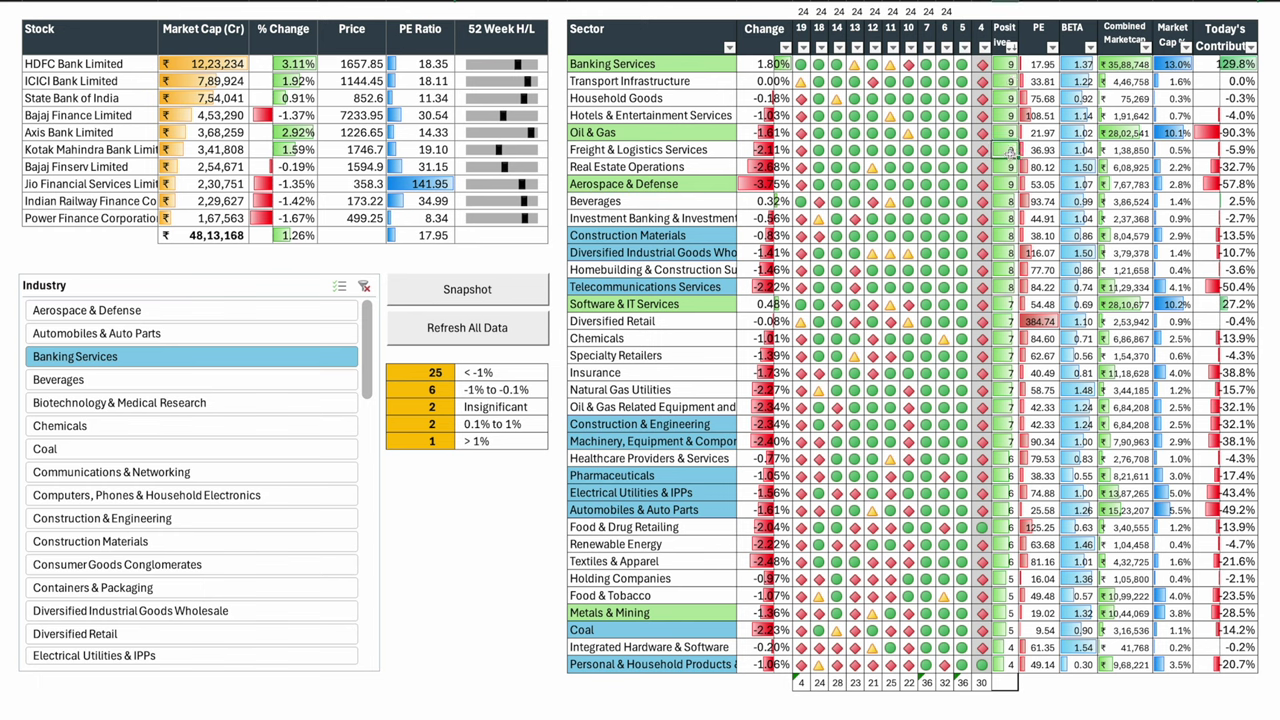
{"action": "left_click", "coordinate": [1010, 184]}
{"action": "left_click", "coordinate": [803, 184]}
{"action": "left_click_drag", "start_coordinate": [1003, 64], "coordinate": [1006, 349]}
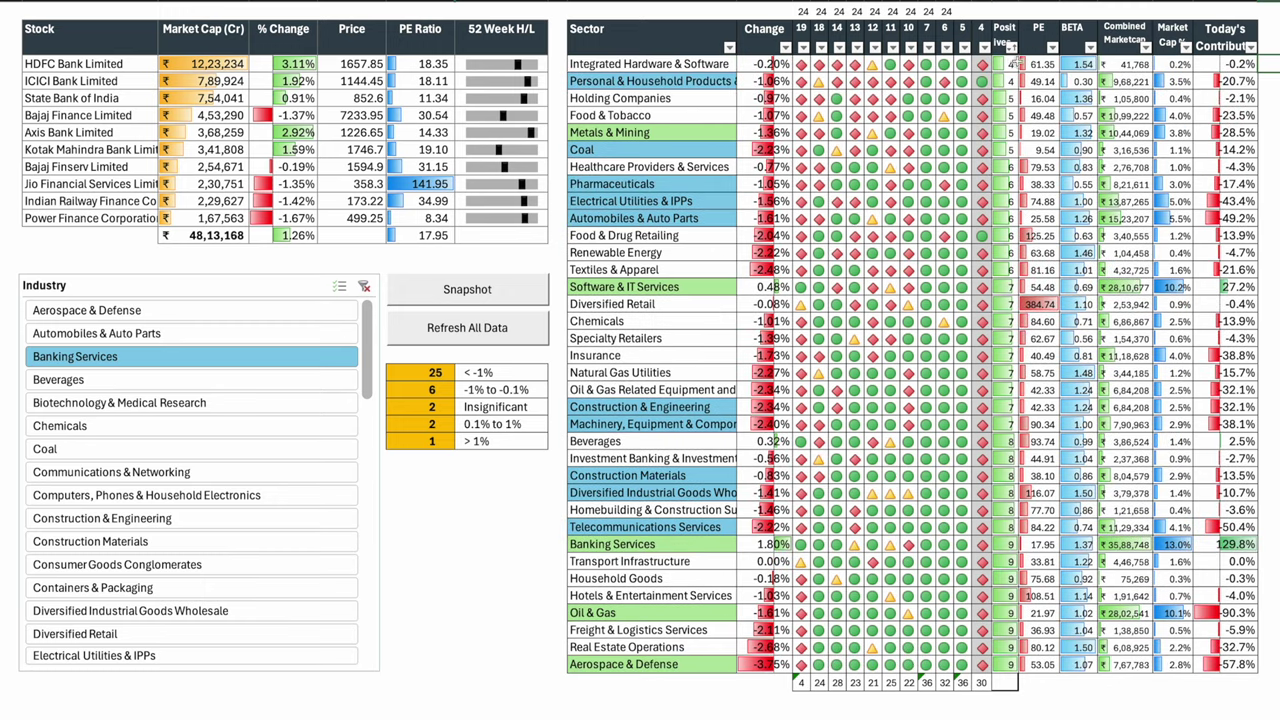
Go through the sectors with the fewest positives, including Personal & Household Products, Food & Tobacco, Metals & Mining and Coal
{"action": "left_click", "coordinate": [706, 84]}
{"action": "left_click", "coordinate": [695, 115]}
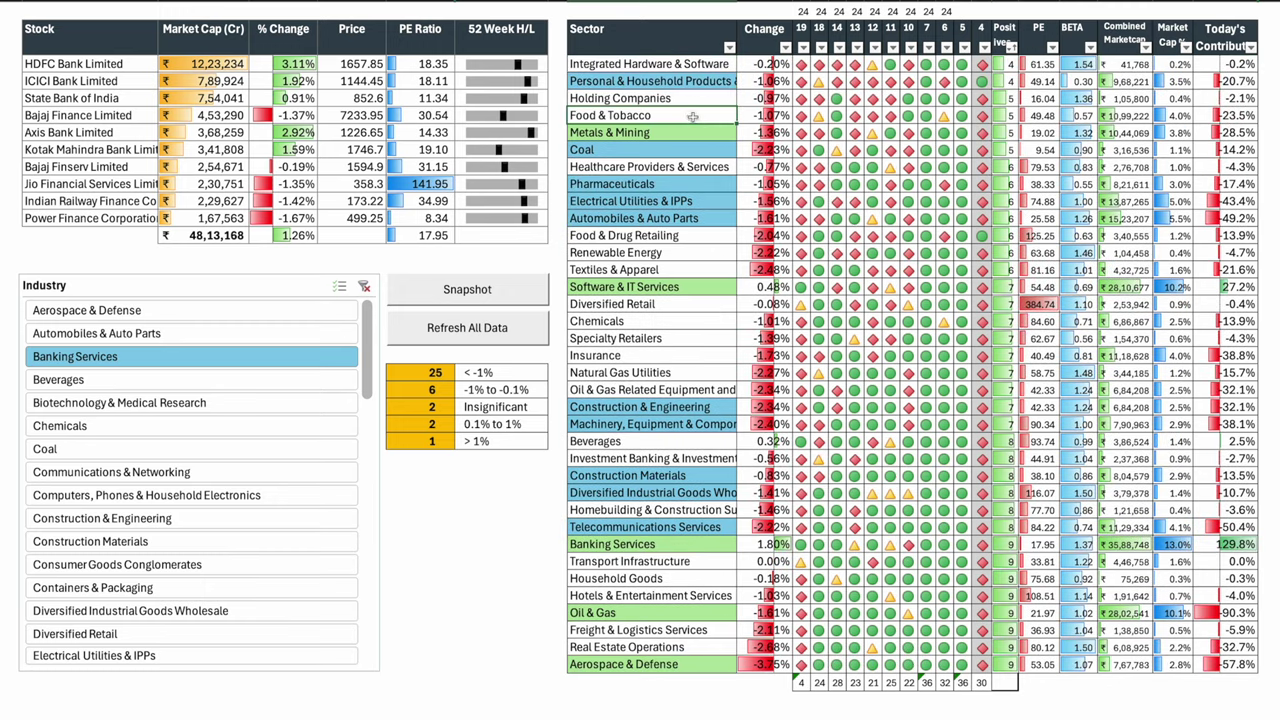
{"action": "left_click", "coordinate": [694, 133]}
{"action": "left_click", "coordinate": [686, 150]}
Filter the stocks by Aerospace & Defense, Automobiles & Auto Parts, Banking Services, Construction & Engineering, and Construction Materials in turn
{"action": "left_click", "coordinate": [250, 312]}
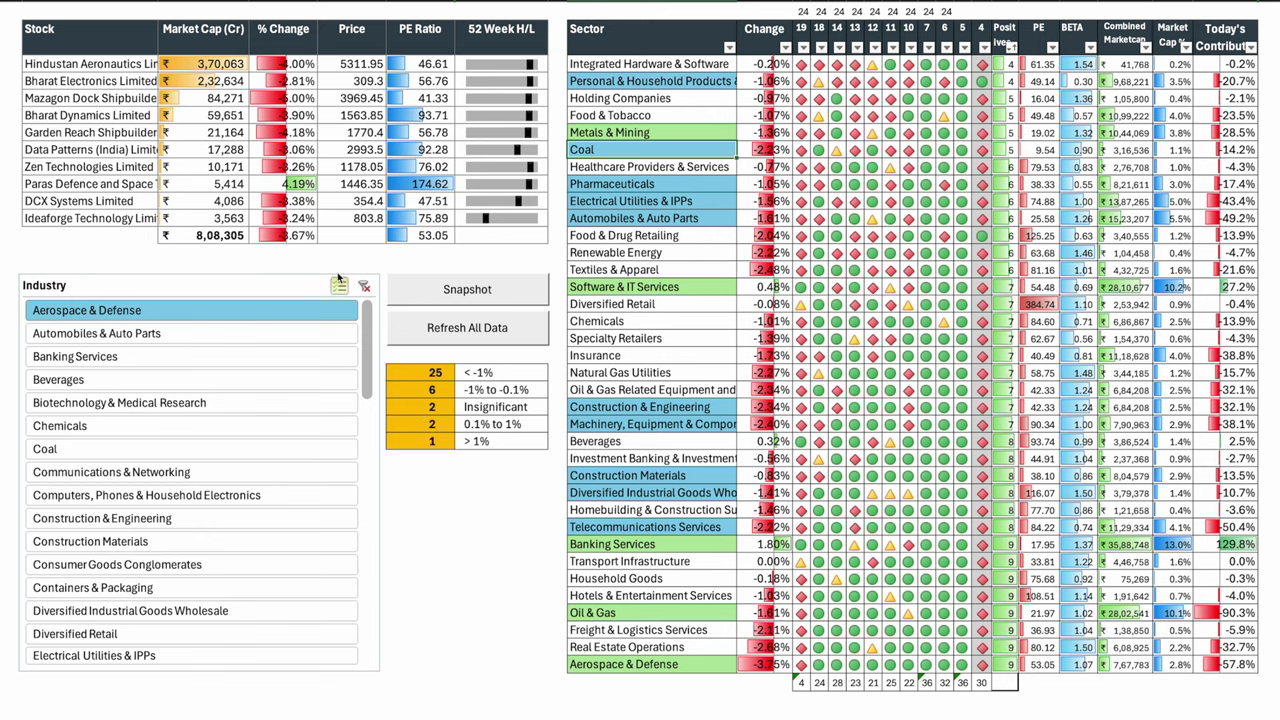
{"action": "left_click", "coordinate": [312, 238]}
{"action": "left_click", "coordinate": [236, 334]}
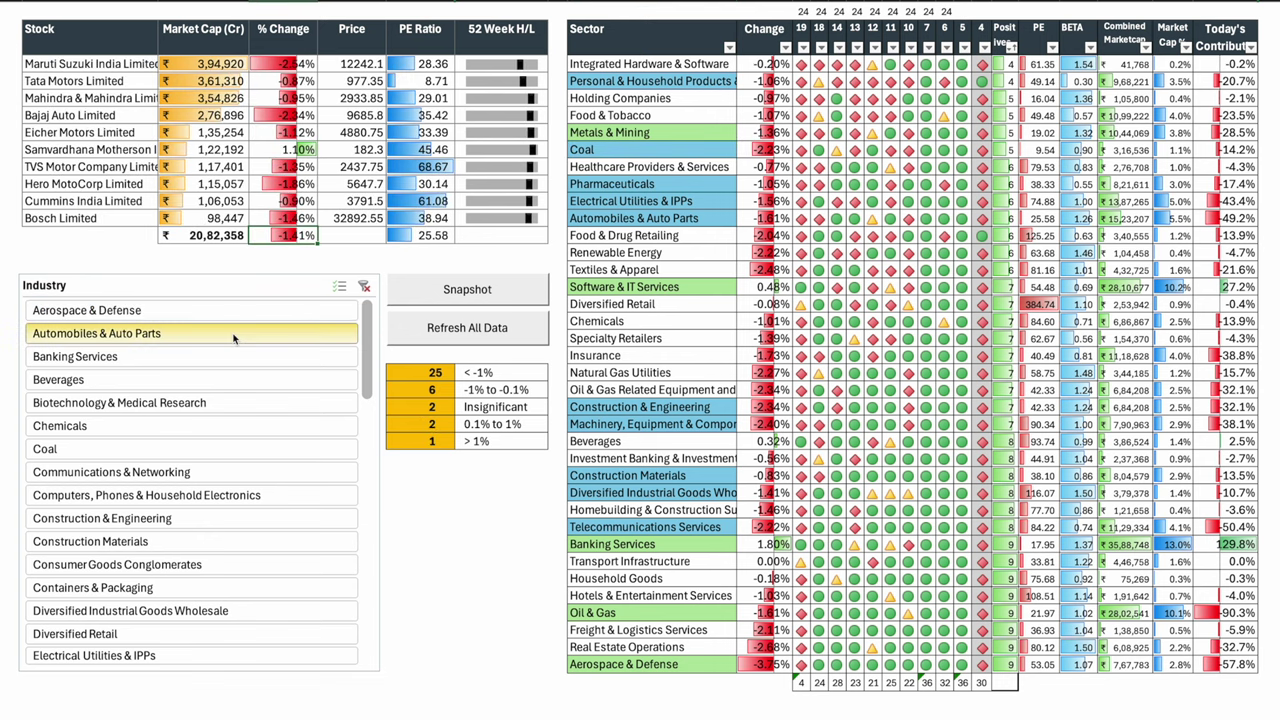
{"action": "left_click", "coordinate": [233, 358]}
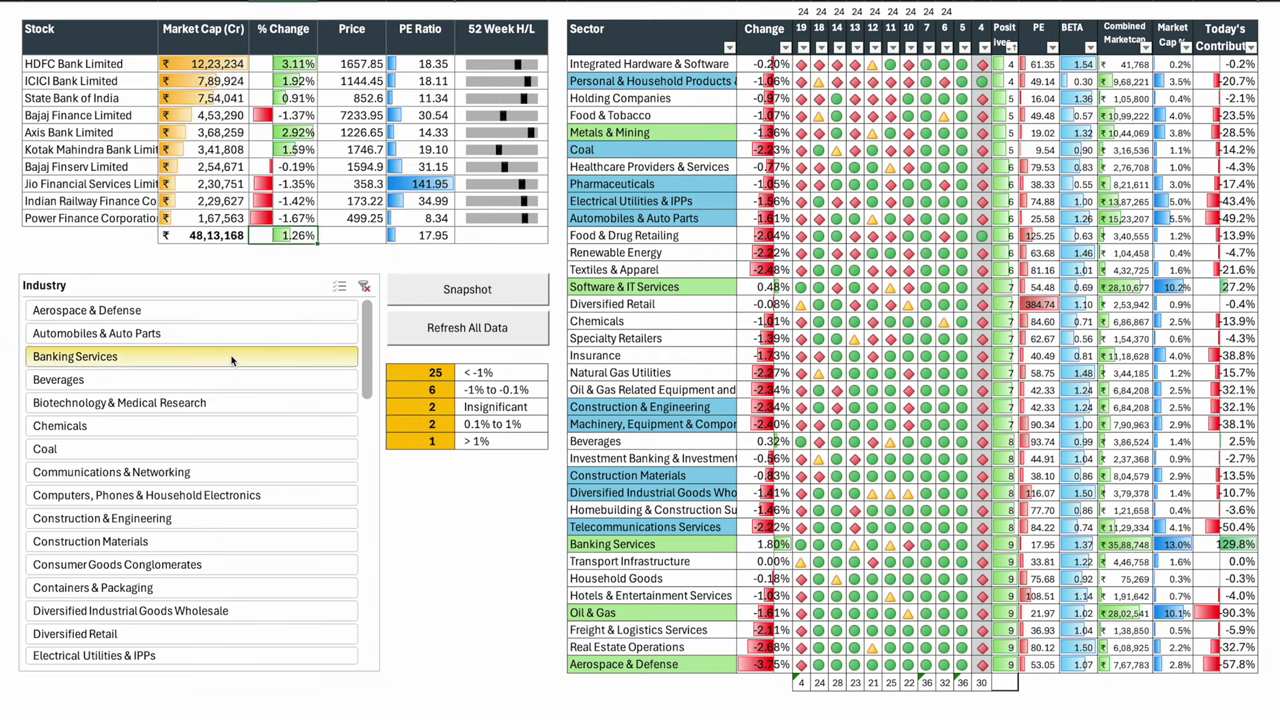
{"action": "left_click", "coordinate": [285, 518]}
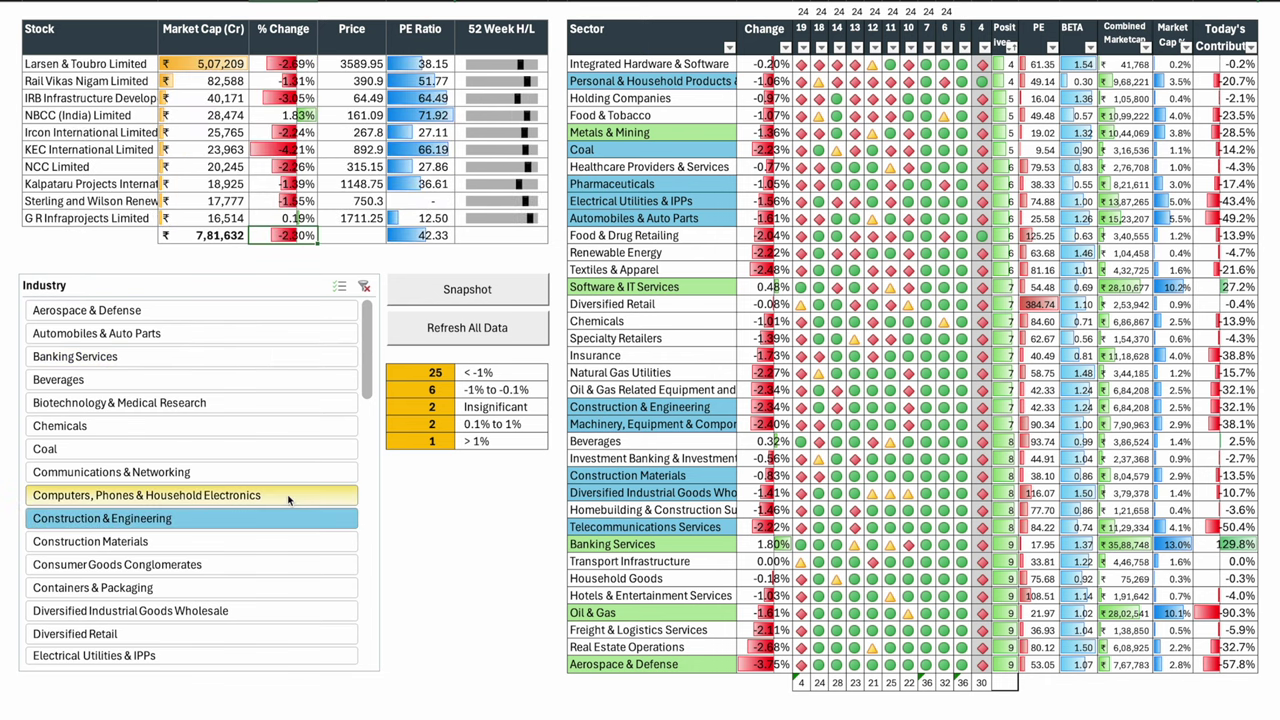
{"action": "left_click", "coordinate": [280, 541]}
Filter the stocks by Diversified Industrial Goods Wholesale, Electrical Utilities & IPPs, Food & Drug Retailing, Food & Tobacco, and Hotels & Entertainment Services in turn
{"action": "scroll", "coordinate": [262, 430], "scroll_direction": "down", "scroll_amount": 3}
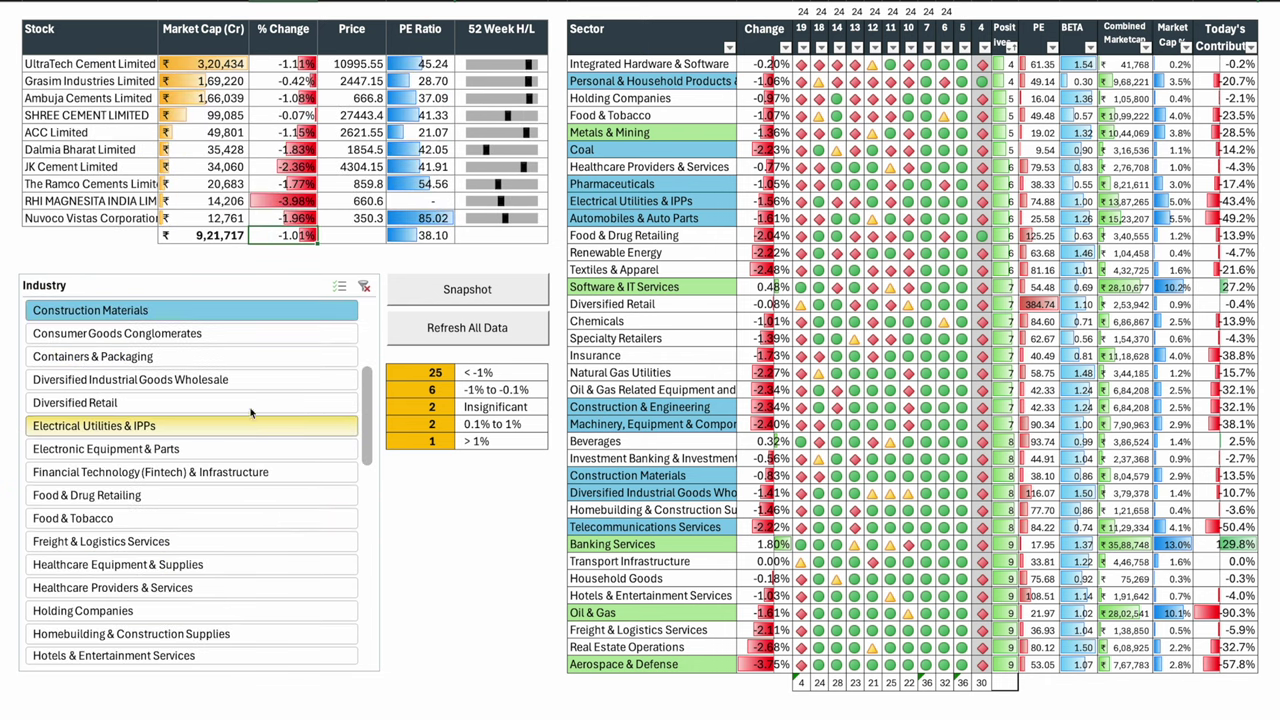
{"action": "left_click", "coordinate": [186, 382]}
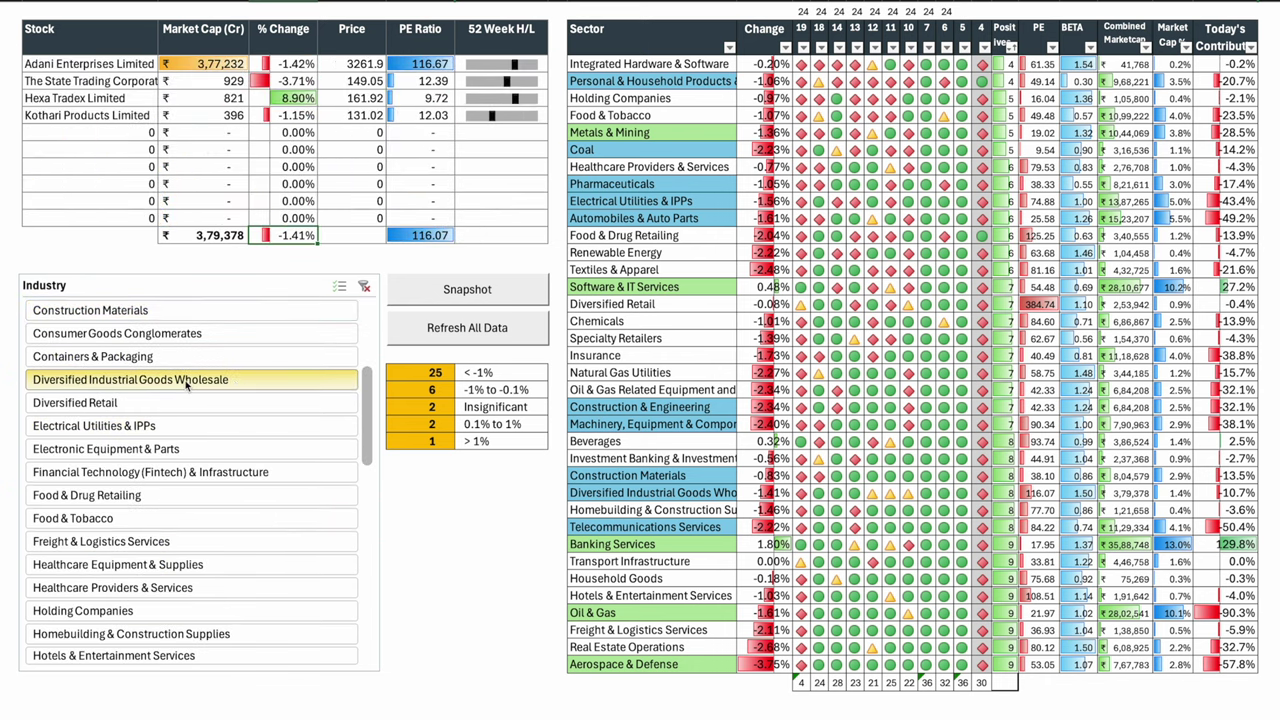
{"action": "left_click", "coordinate": [187, 425]}
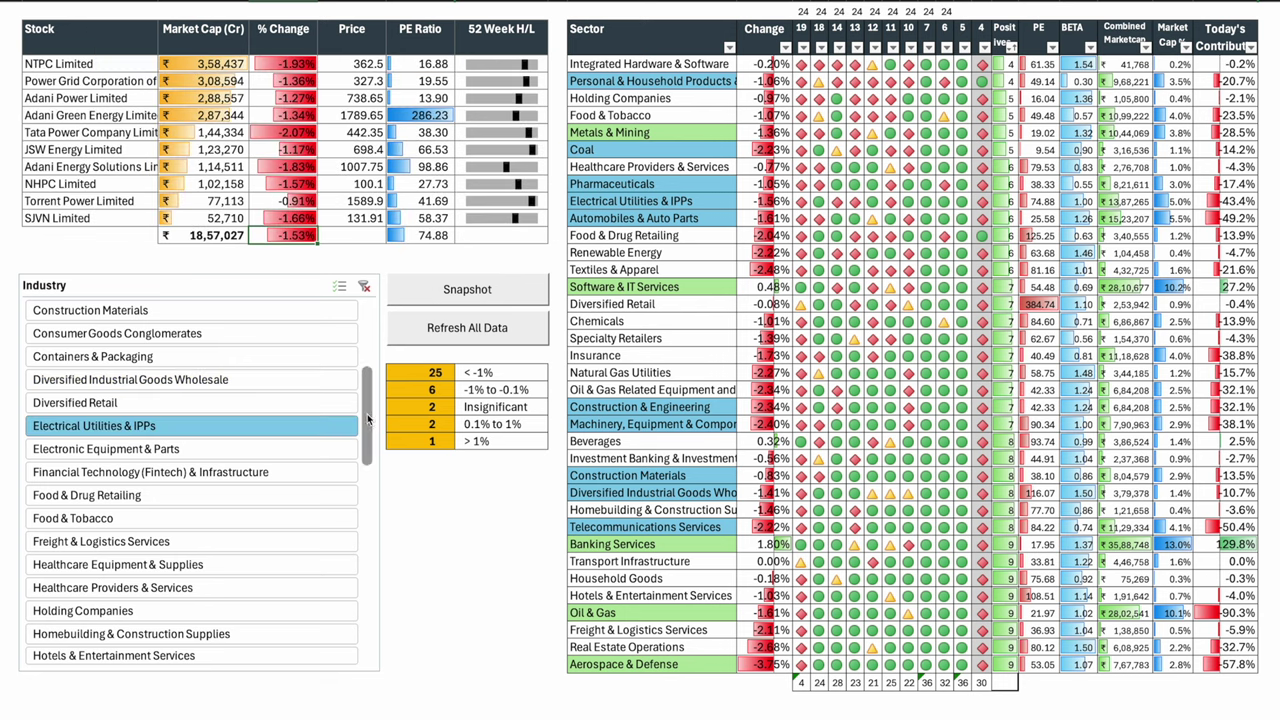
{"action": "left_click", "coordinate": [305, 495]}
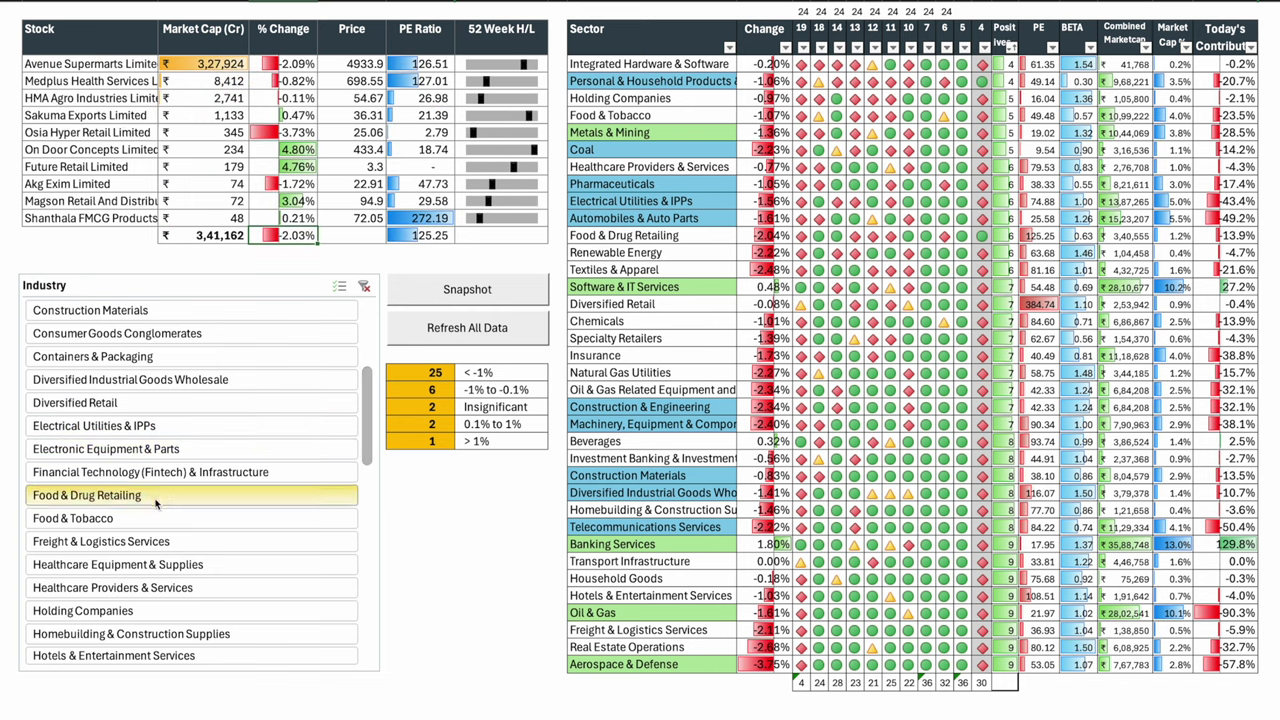
{"action": "left_click", "coordinate": [250, 518]}
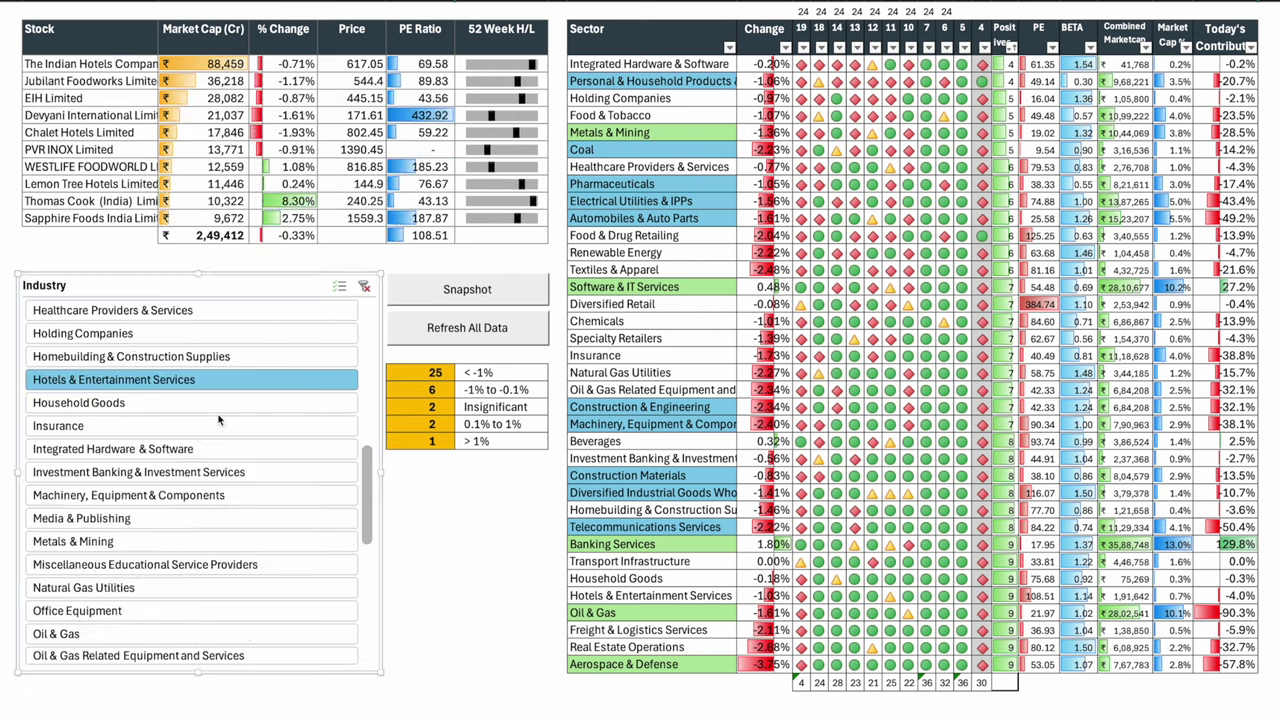
Filter the stocks by Insurance, Integrated Hardware & Software, Investment Banking & Investment Services, Machinery, Equipment & Components, and Metals & Mining in turn
{"action": "left_click", "coordinate": [219, 423]}
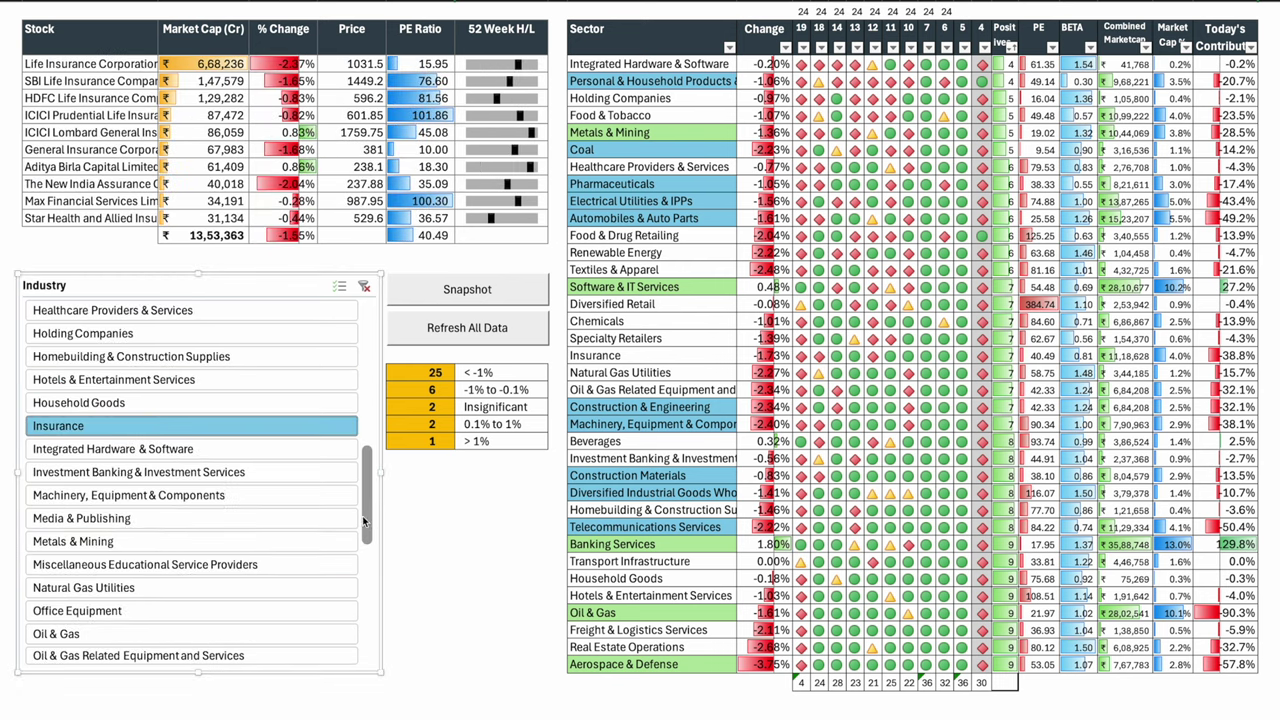
{"action": "left_click", "coordinate": [226, 452]}
{"action": "left_click", "coordinate": [214, 473]}
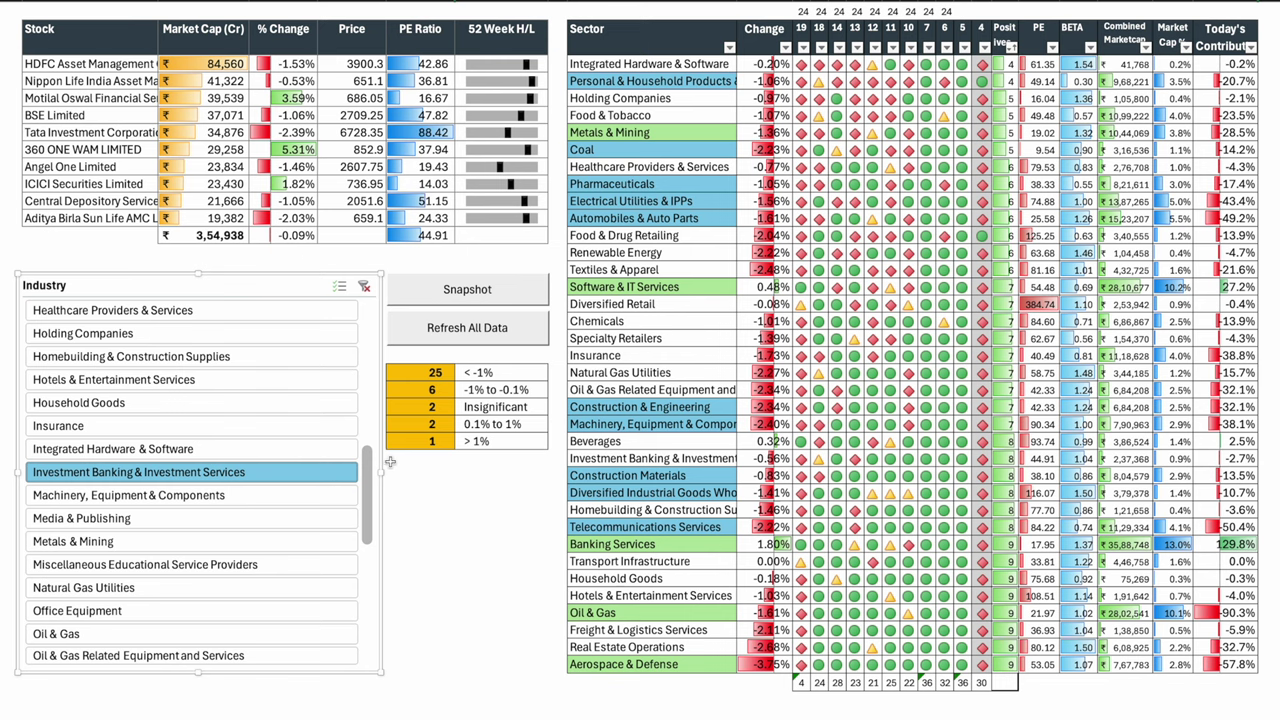
{"action": "left_click", "coordinate": [338, 494]}
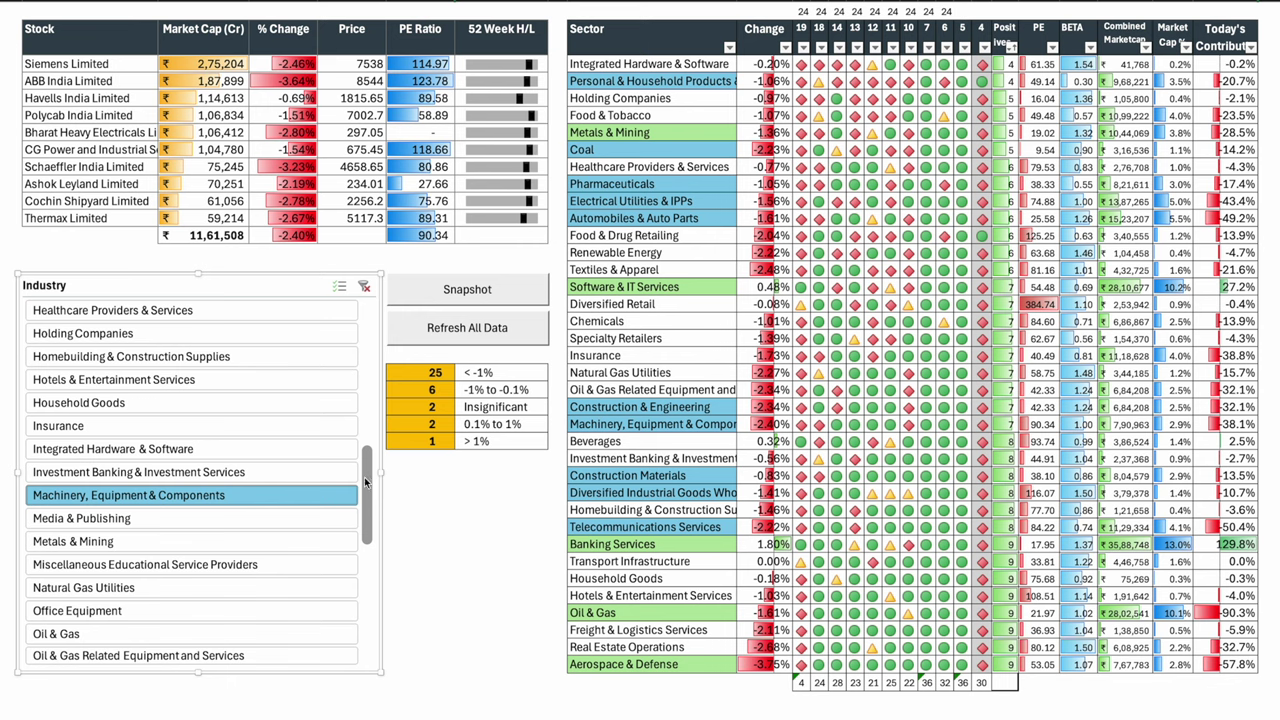
{"action": "left_click_drag", "start_coordinate": [364, 478], "coordinate": [366, 500]}
{"action": "left_click", "coordinate": [120, 449]}
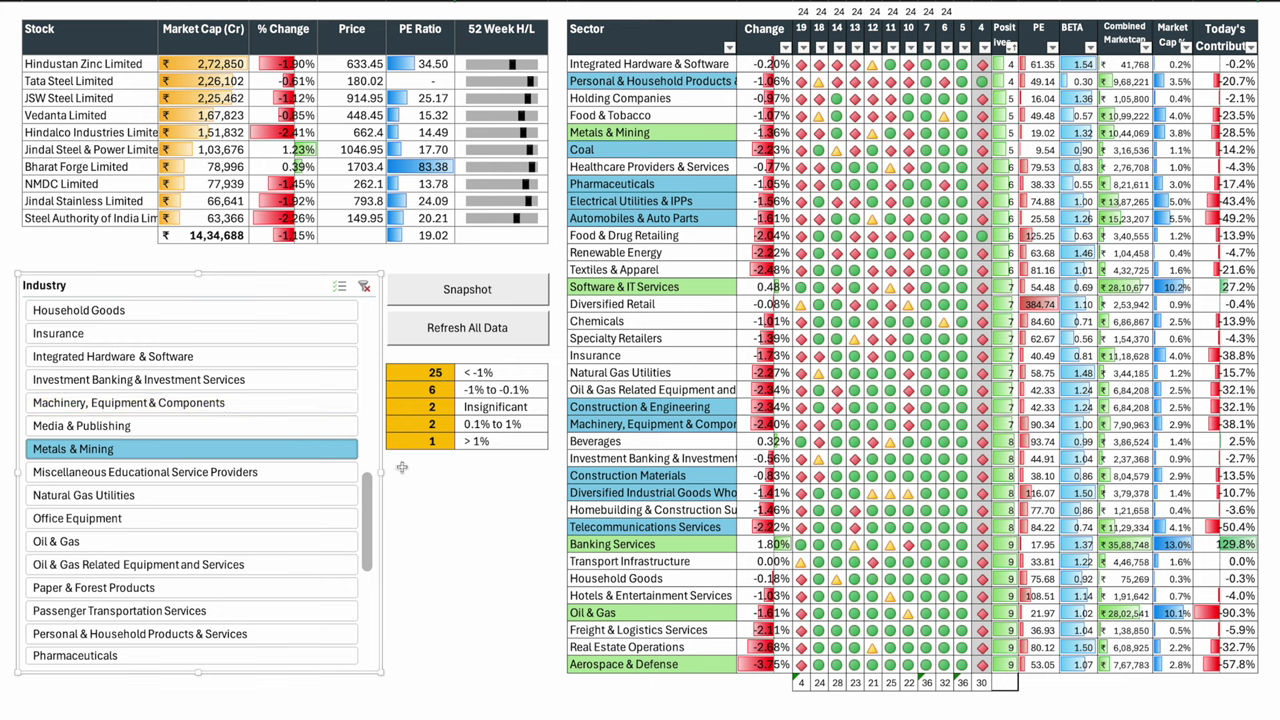
Filter the stocks by Natural Gas Utilities, Oil & Gas, and Pharmaceuticals in turn
{"action": "scroll", "coordinate": [363, 518], "scroll_direction": "down", "scroll_amount": 2}
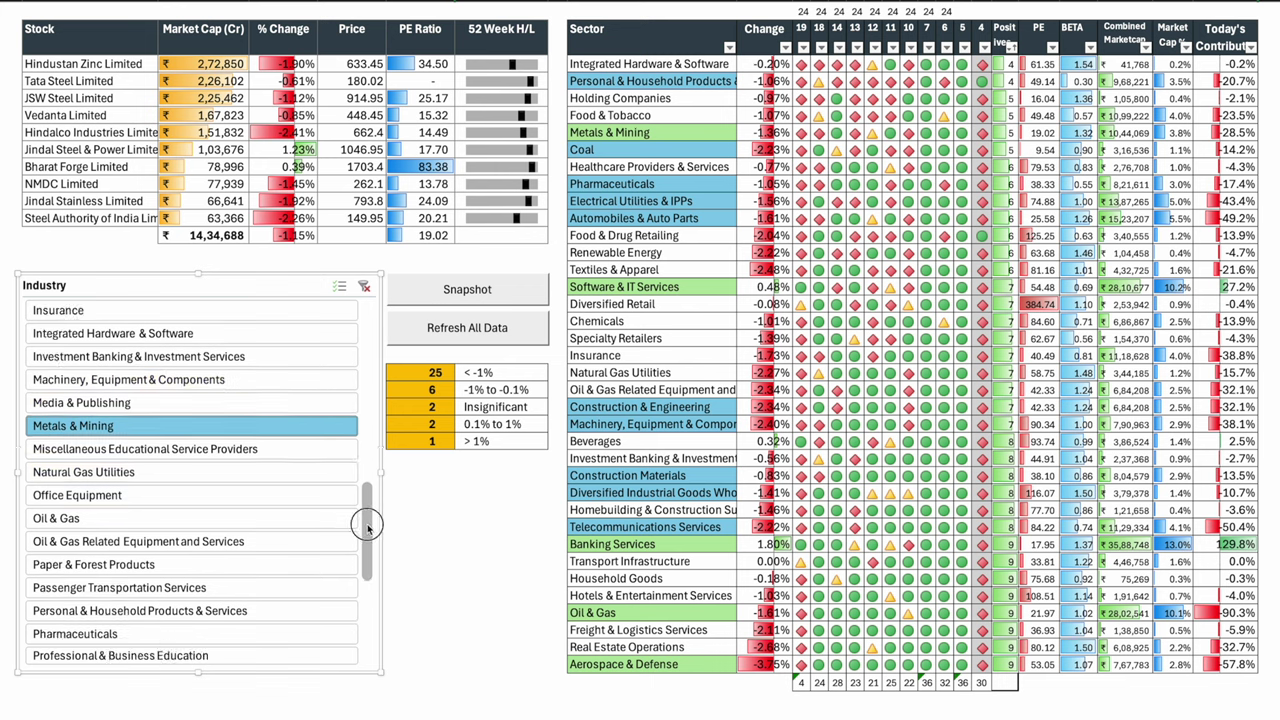
{"action": "left_click", "coordinate": [152, 450]}
{"action": "left_click", "coordinate": [185, 494]}
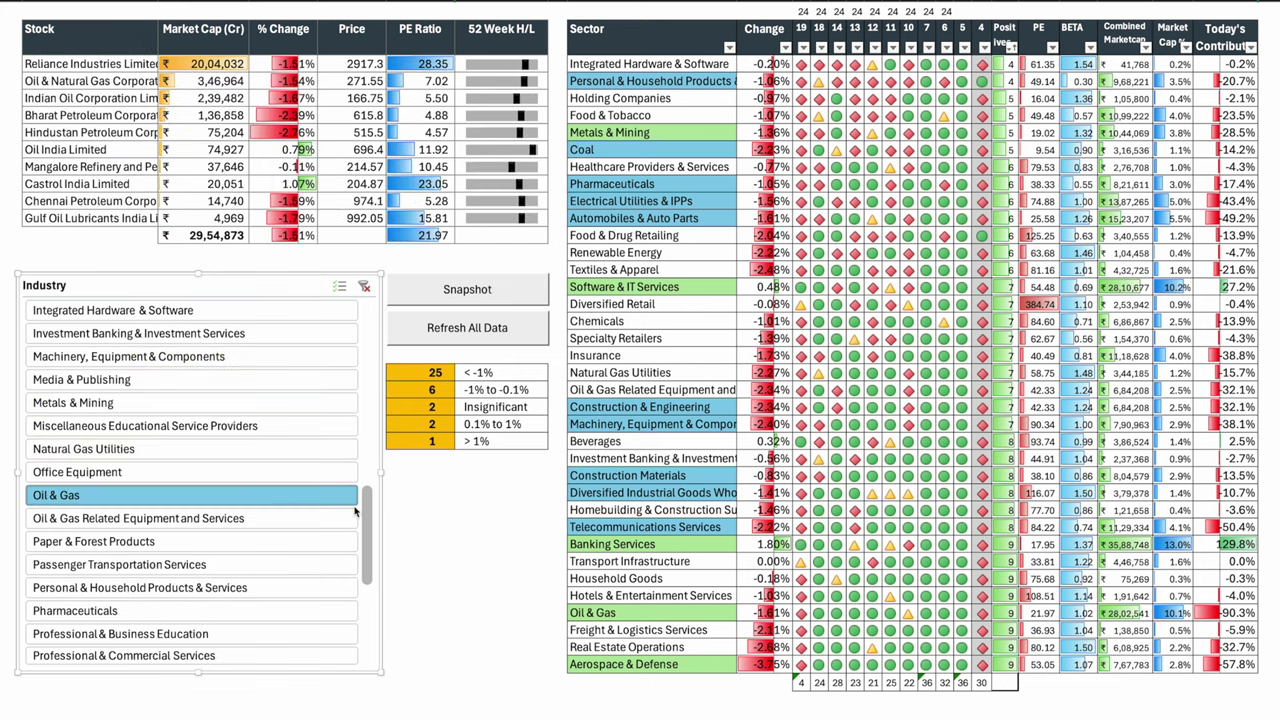
{"action": "scroll", "coordinate": [330, 520], "scroll_direction": "down", "scroll_amount": 5}
{"action": "left_click", "coordinate": [228, 495]}
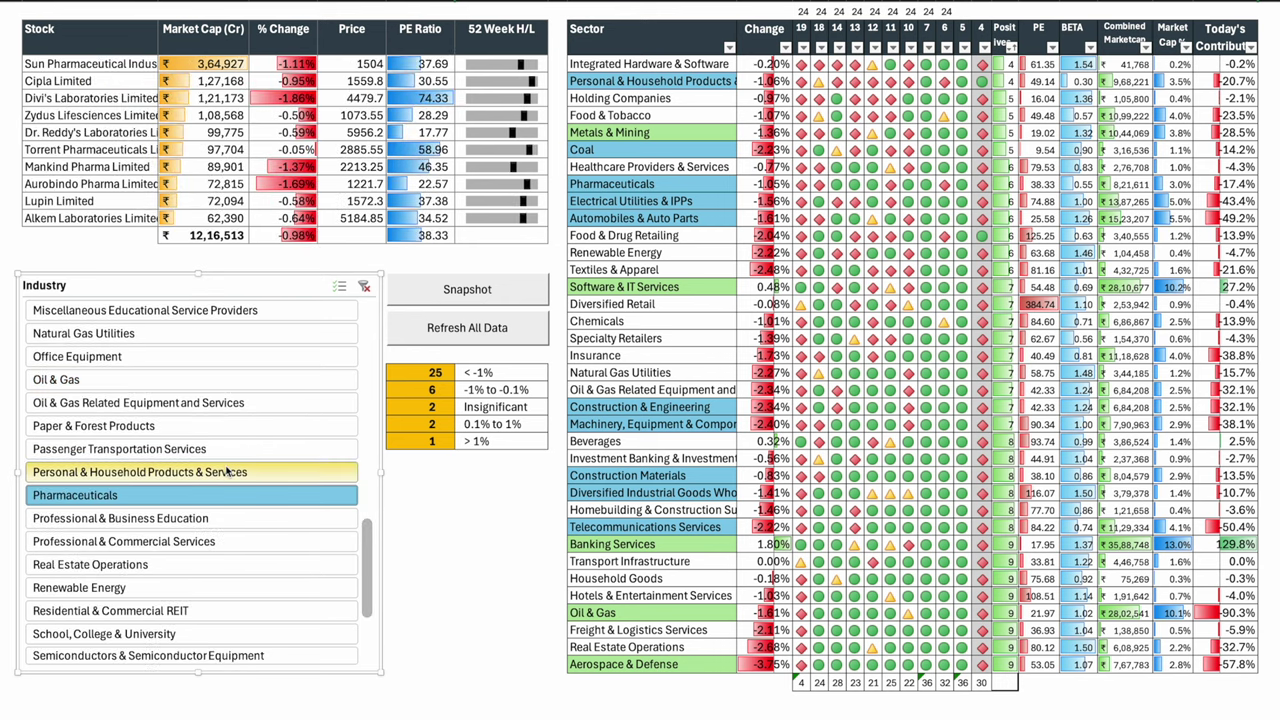
Filter the stocks by Personal & Household Products & Services, Real Estate Operations, and Software & IT Services in turn
{"action": "left_click", "coordinate": [228, 471]}
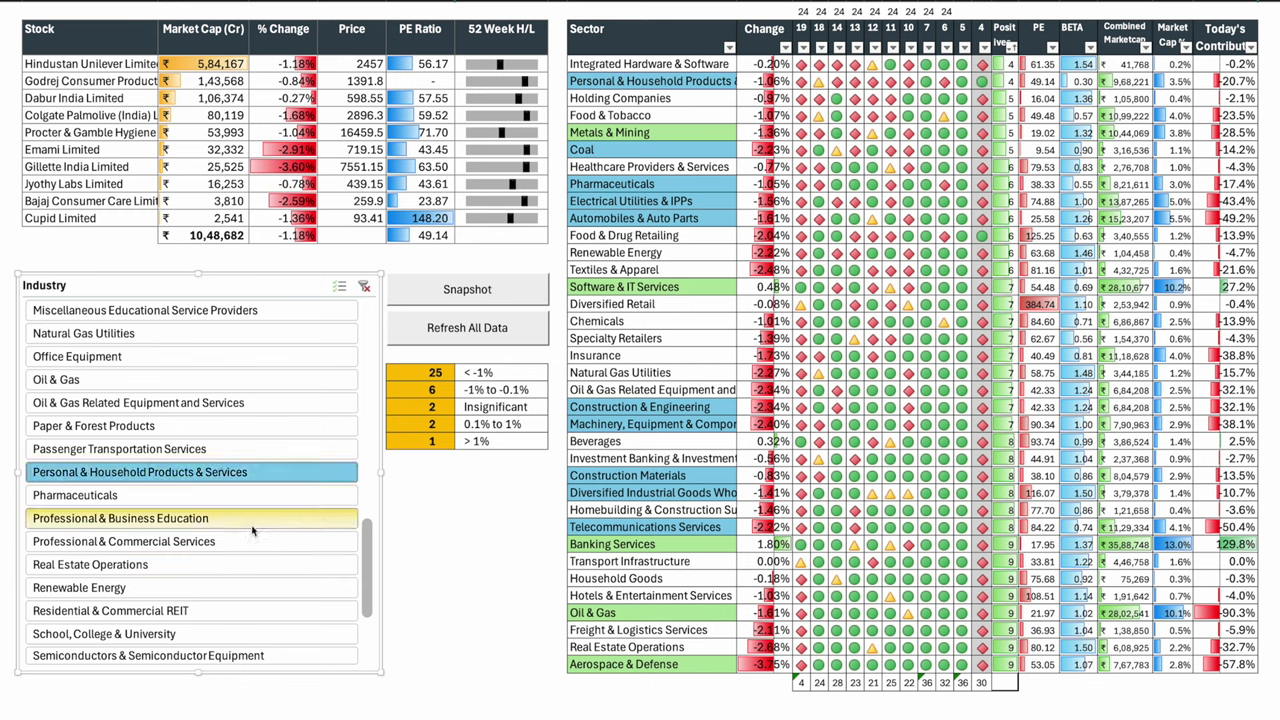
{"action": "left_click", "coordinate": [250, 564]}
{"action": "scroll", "coordinate": [245, 540], "scroll_direction": "down", "scroll_amount": 2}
{"action": "left_click", "coordinate": [287, 587]}
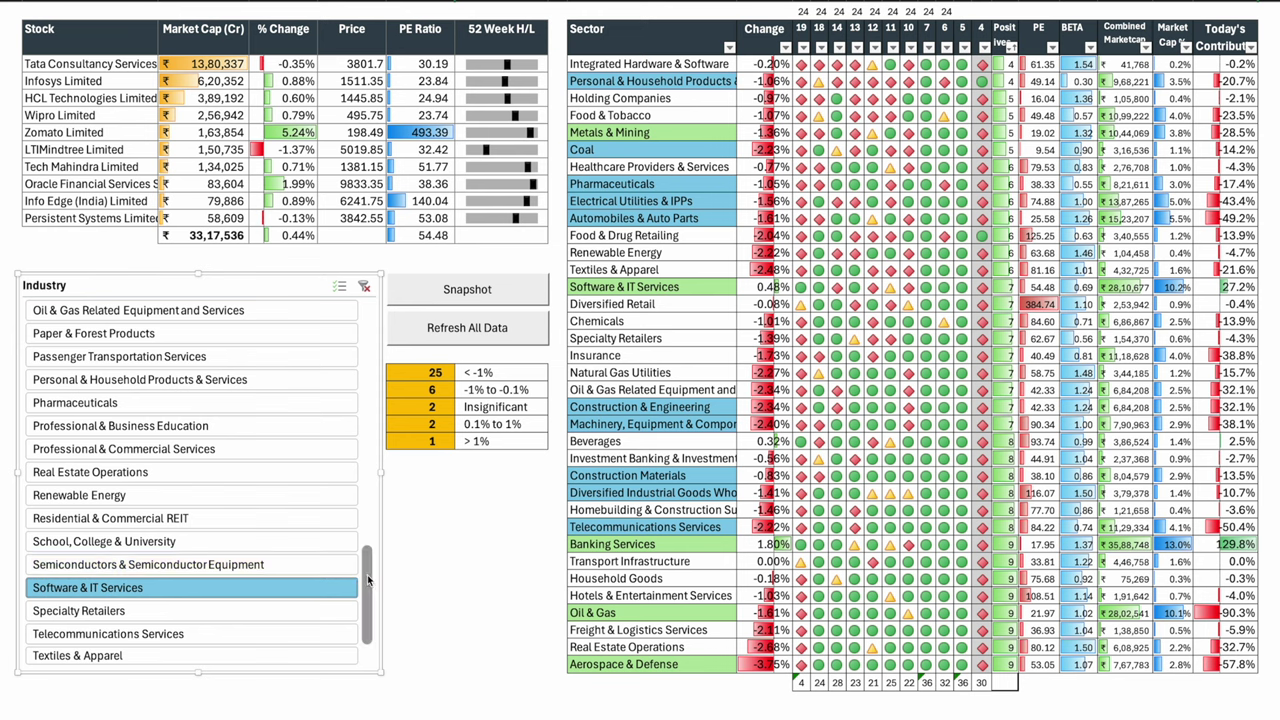
{"action": "scroll", "coordinate": [367, 578], "scroll_direction": "down", "scroll_amount": 2}
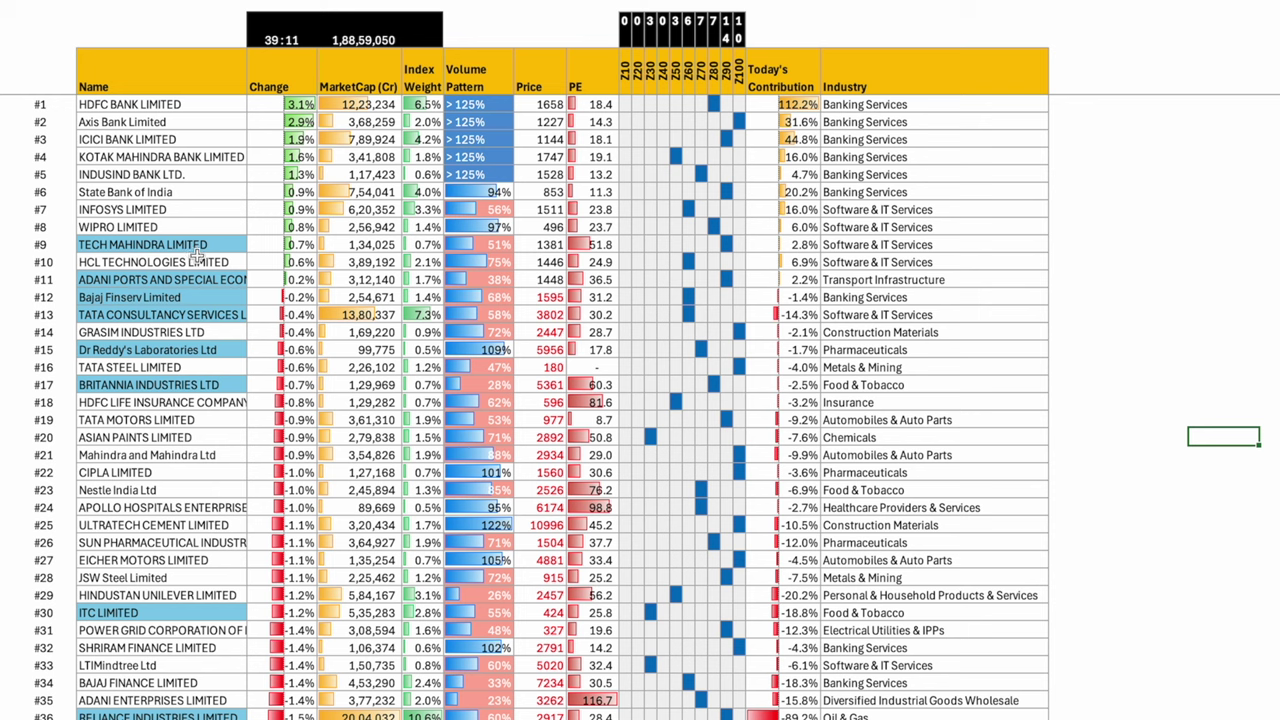
Go through the top gainers in the ranked company list and its biggest losers, from Larsen and Toubro to Coal India
{"action": "left_click_drag", "start_coordinate": [300, 104], "coordinate": [208, 255]}
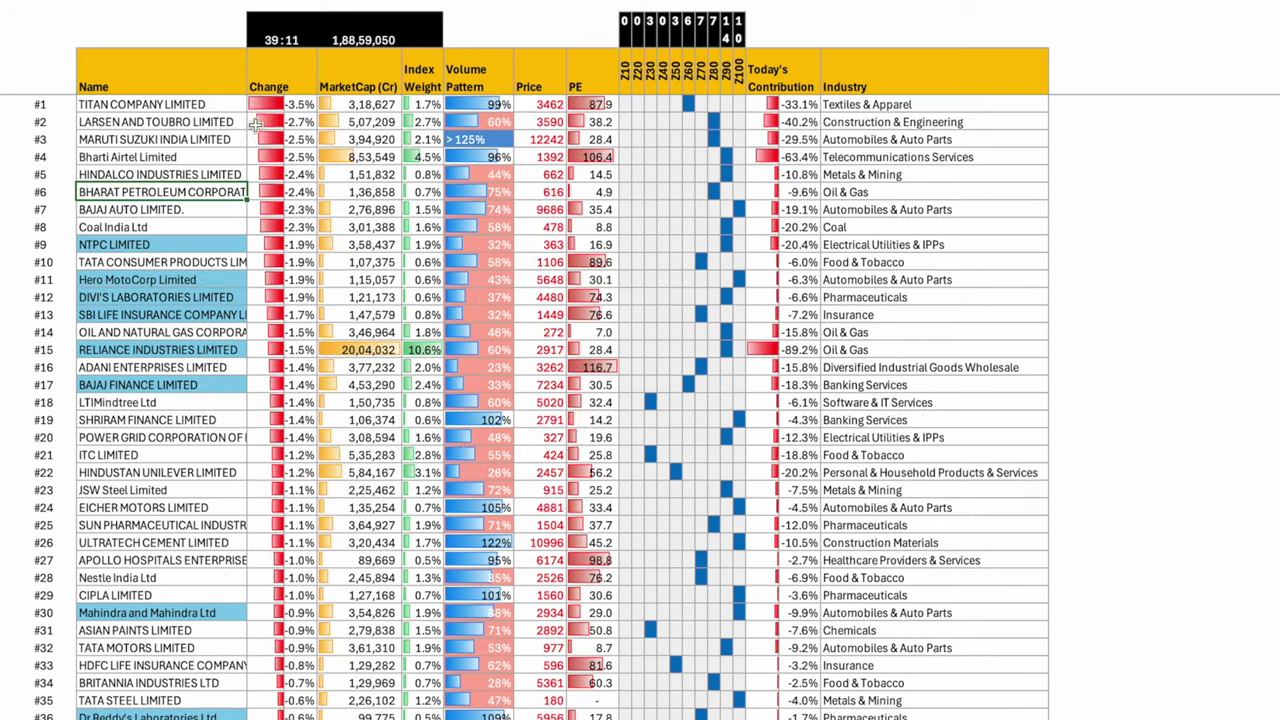
{"action": "left_click", "coordinate": [158, 124]}
{"action": "left_click", "coordinate": [178, 142]}
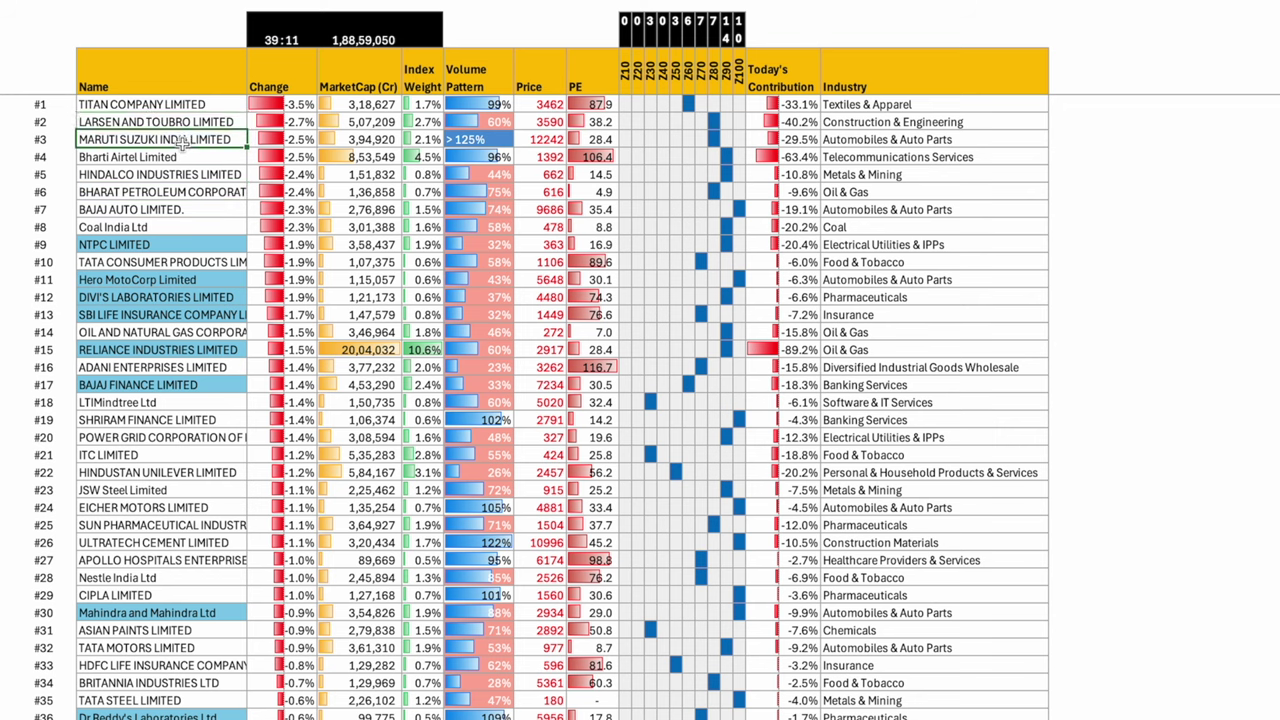
{"action": "left_click", "coordinate": [170, 192]}
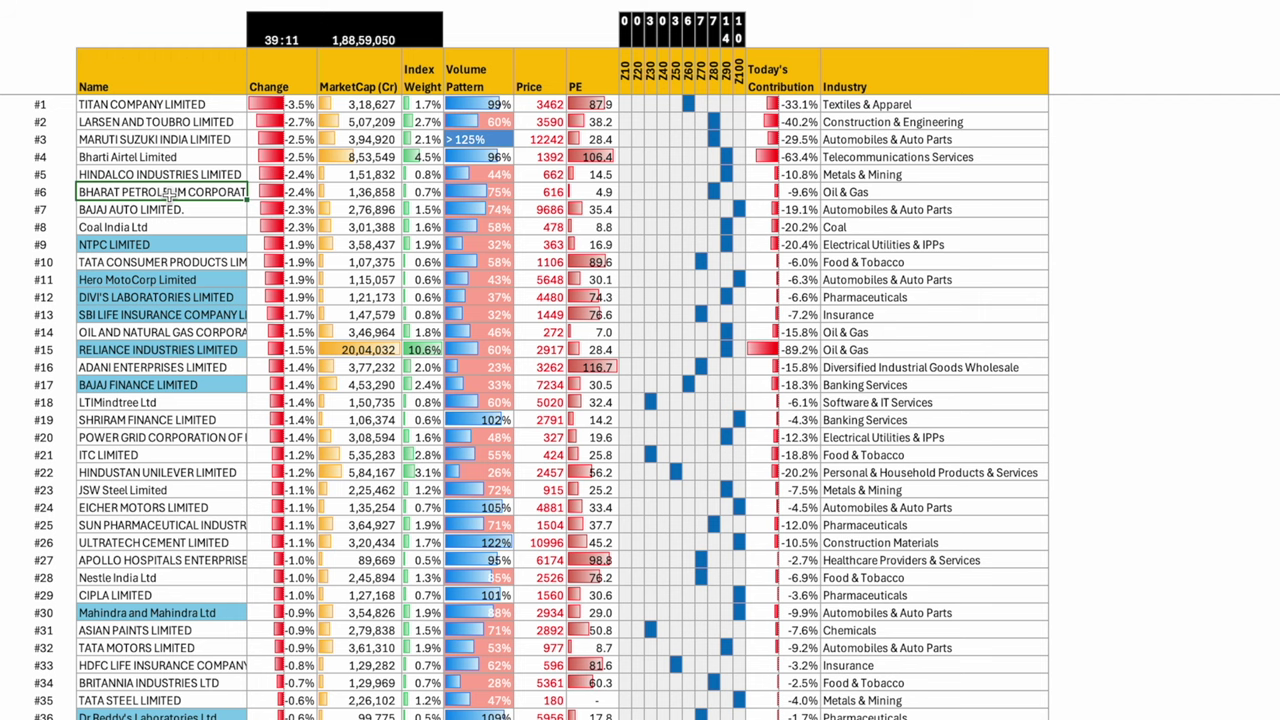
{"action": "left_click", "coordinate": [212, 212]}
{"action": "left_click", "coordinate": [218, 228]}
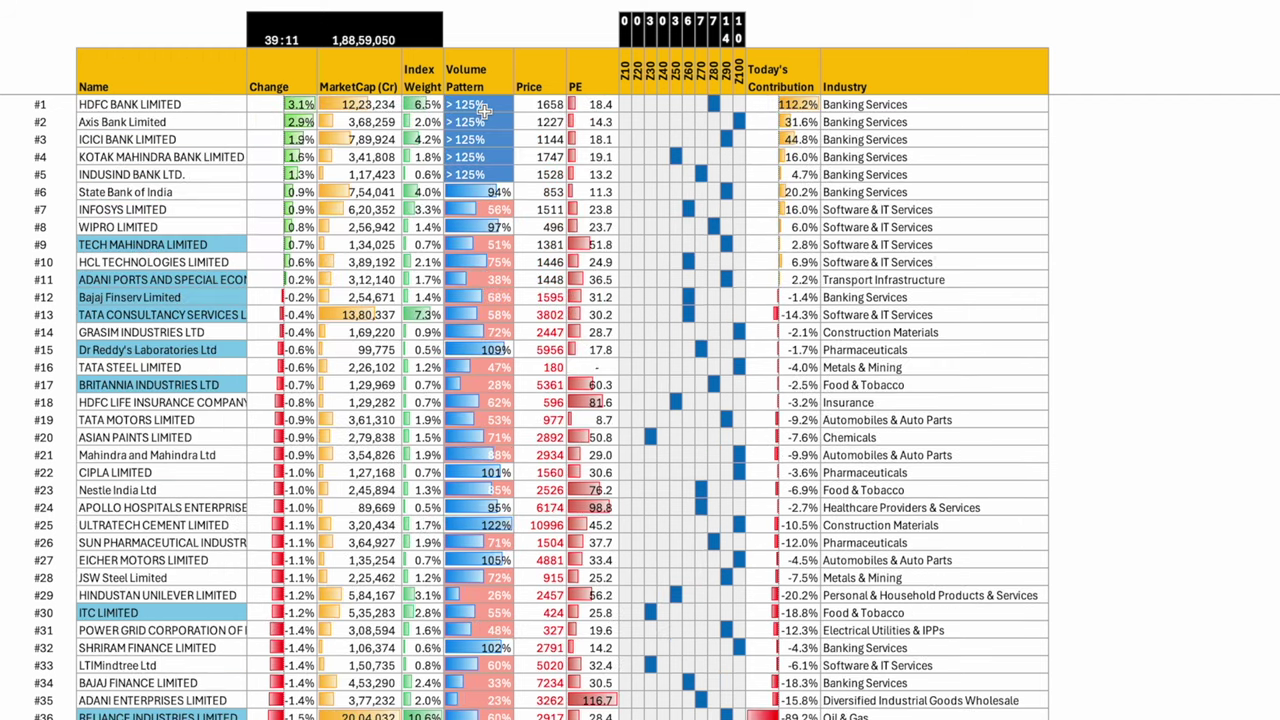
Scan the Volume Pattern column down the company list sorted by highest change
{"action": "left_click_drag", "start_coordinate": [484, 104], "coordinate": [474, 688]}
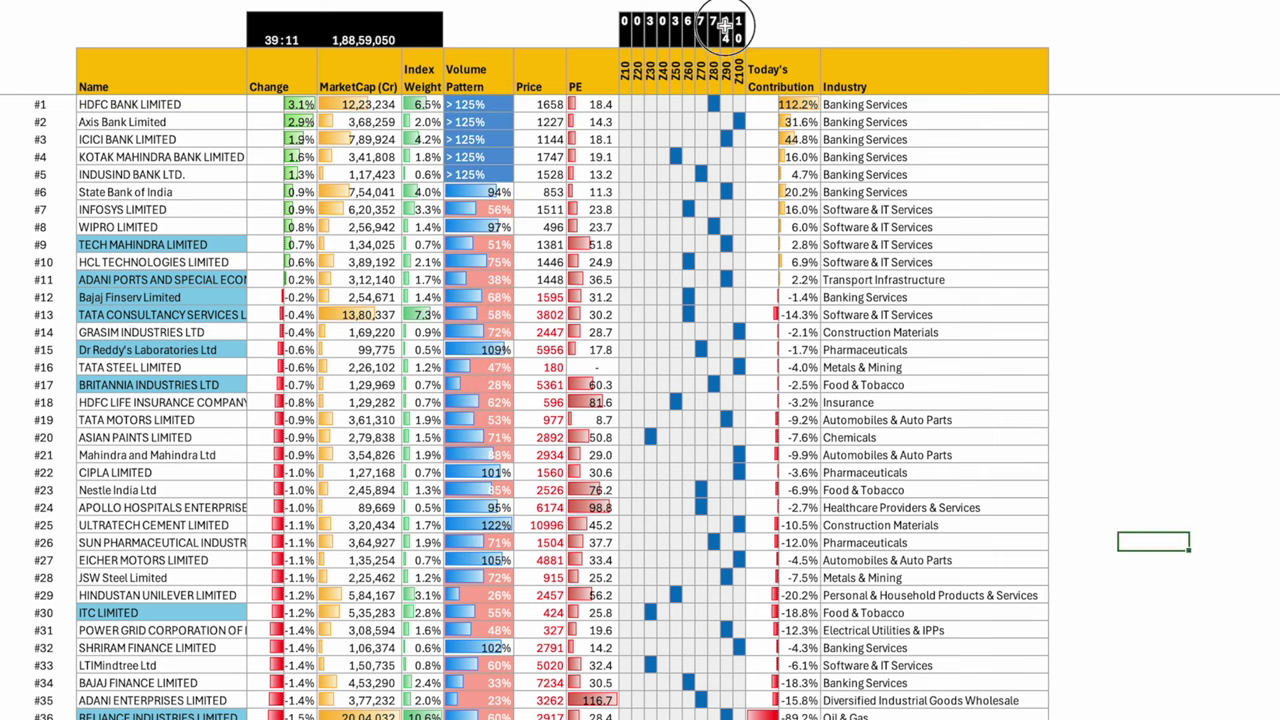
Examine the Z90 column and its total for the top-ranked companies, and clear the selection
{"action": "left_click_drag", "start_coordinate": [724, 26], "coordinate": [735, 162]}
{"action": "left_click", "coordinate": [1153, 243]}
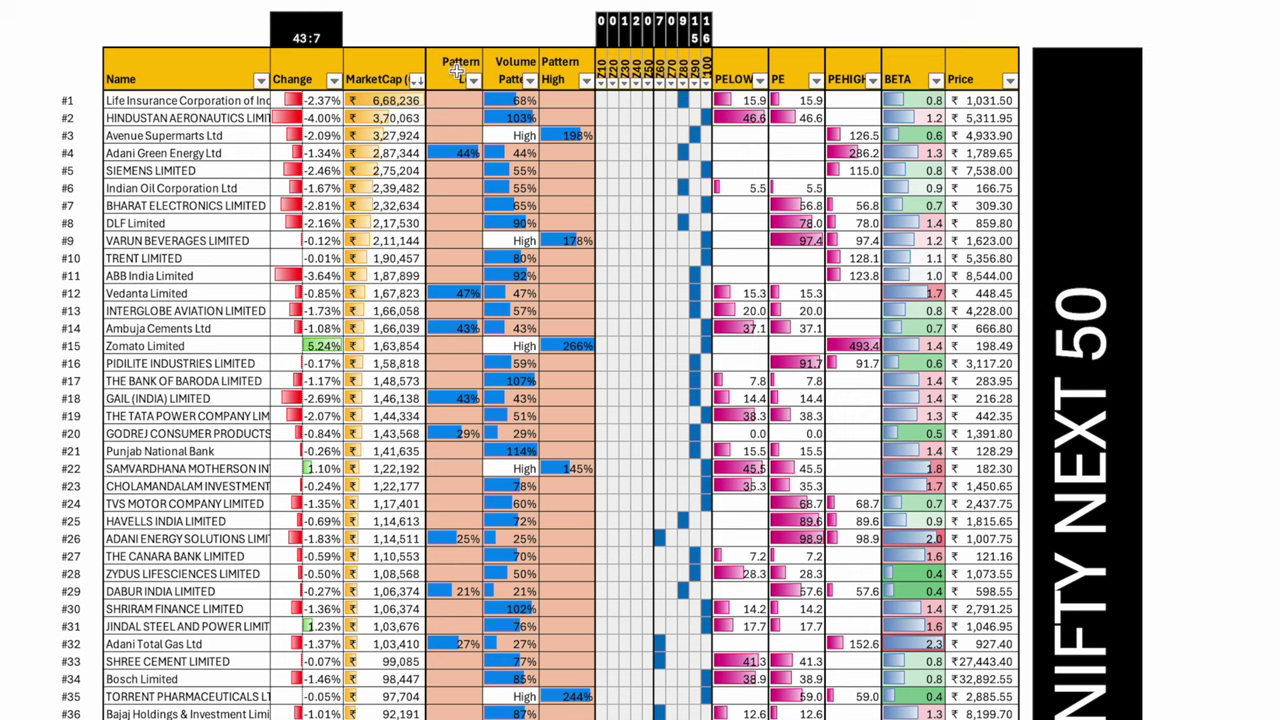
Sort the Nifty Next 50 list ascending by Pattern Low and then by Pattern High, and highlight the six high-volume values
{"action": "left_click_drag", "start_coordinate": [455, 70], "coordinate": [549, 636]}
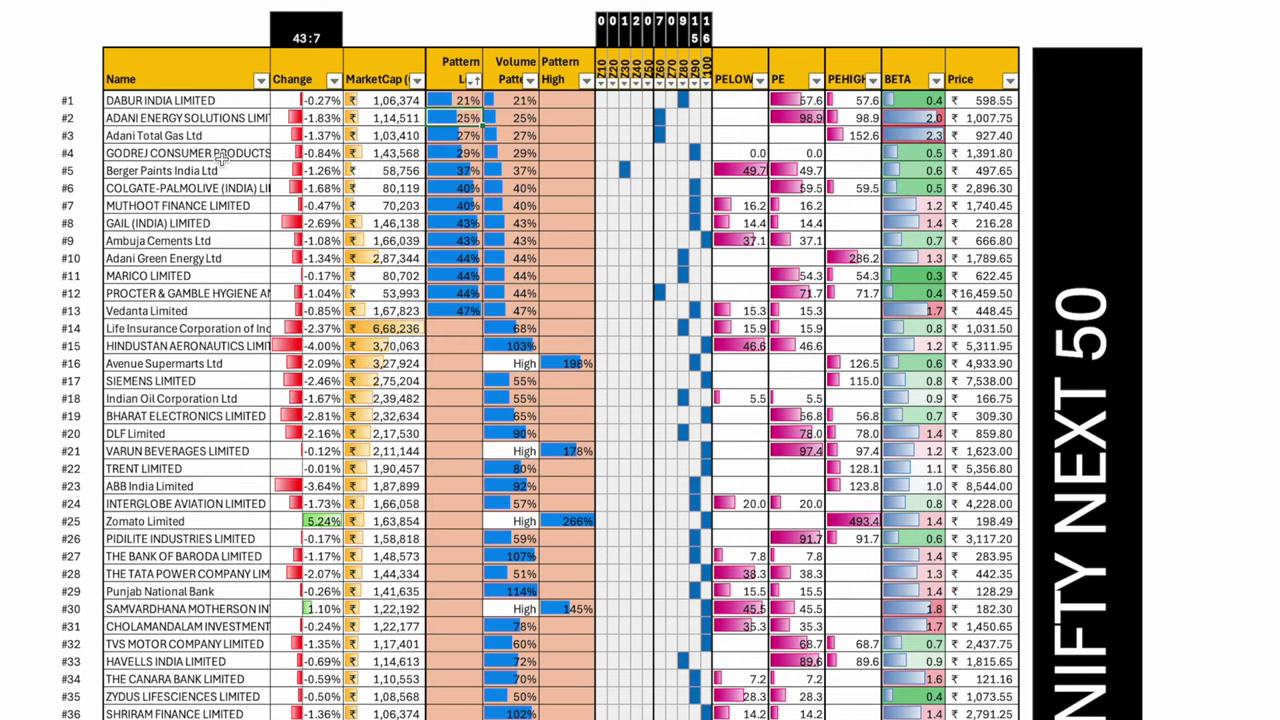
{"action": "left_click", "coordinate": [214, 173]}
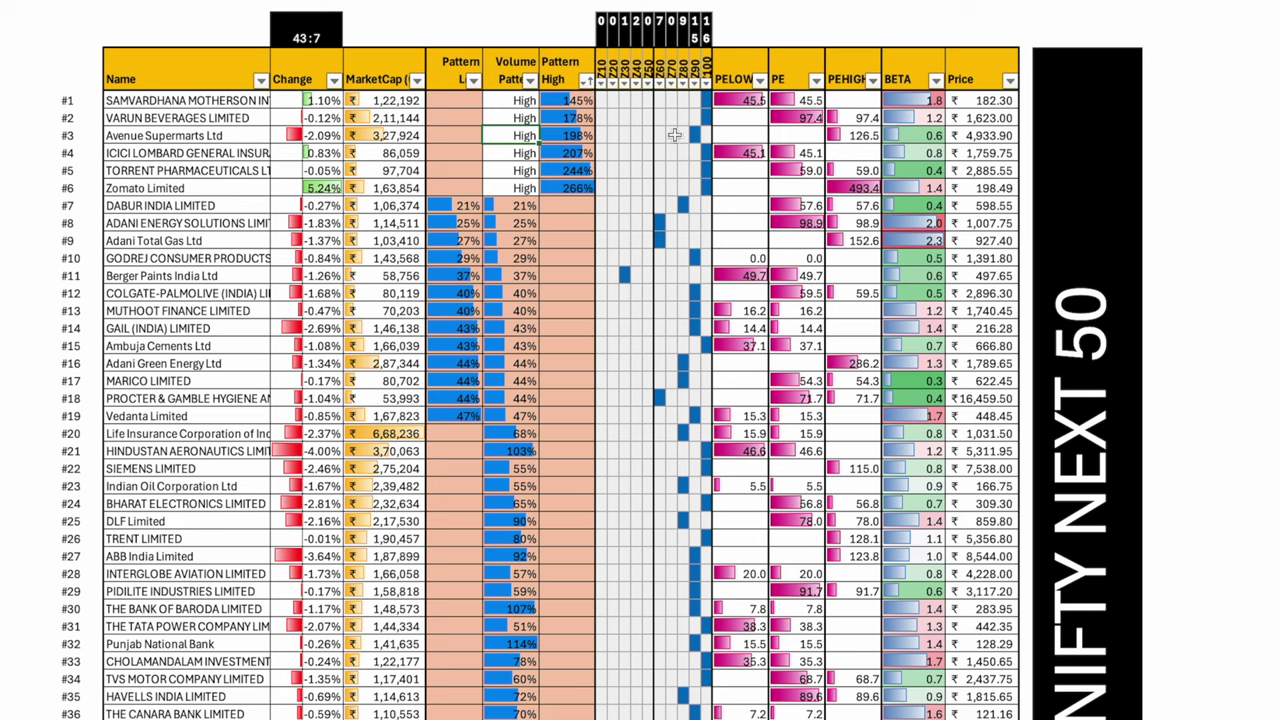
{"action": "left_click_drag", "start_coordinate": [566, 100], "coordinate": [566, 180]}
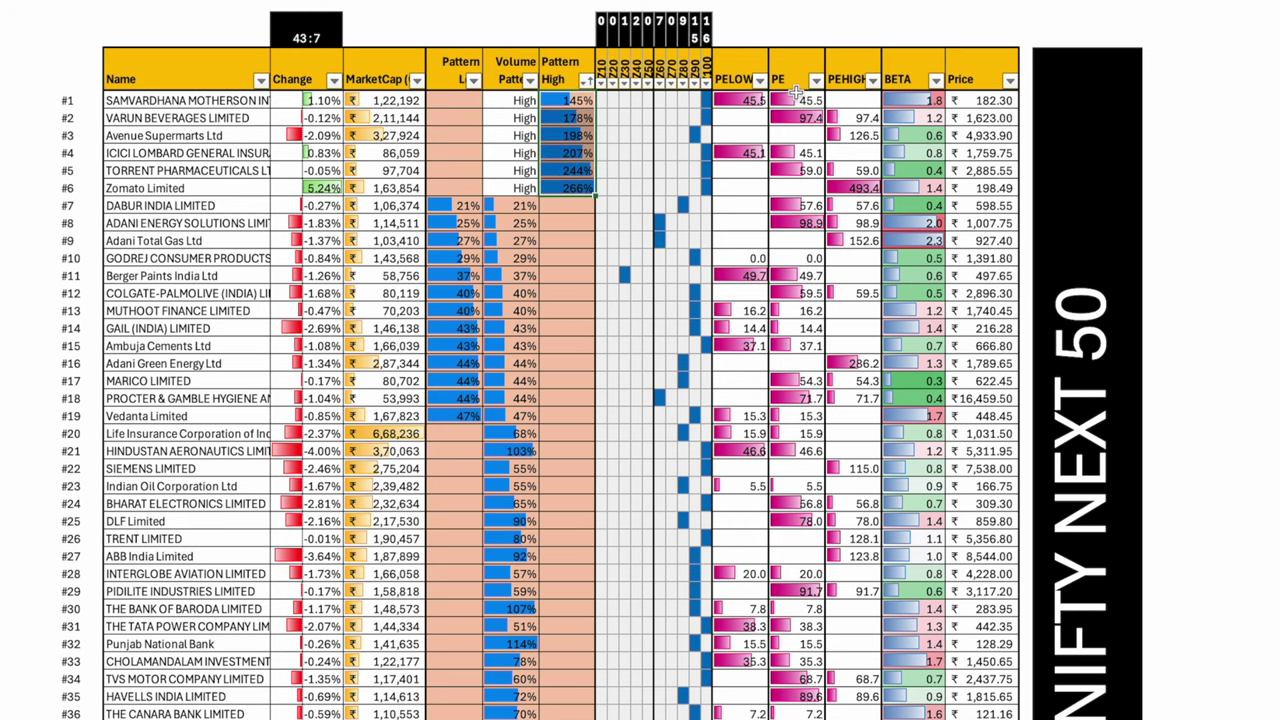
Examine the Z90 and Z100 columns for the six high-volume stocks, from Samvardhana Motherson to Zomato
{"action": "left_click_drag", "start_coordinate": [706, 100], "coordinate": [694, 206]}
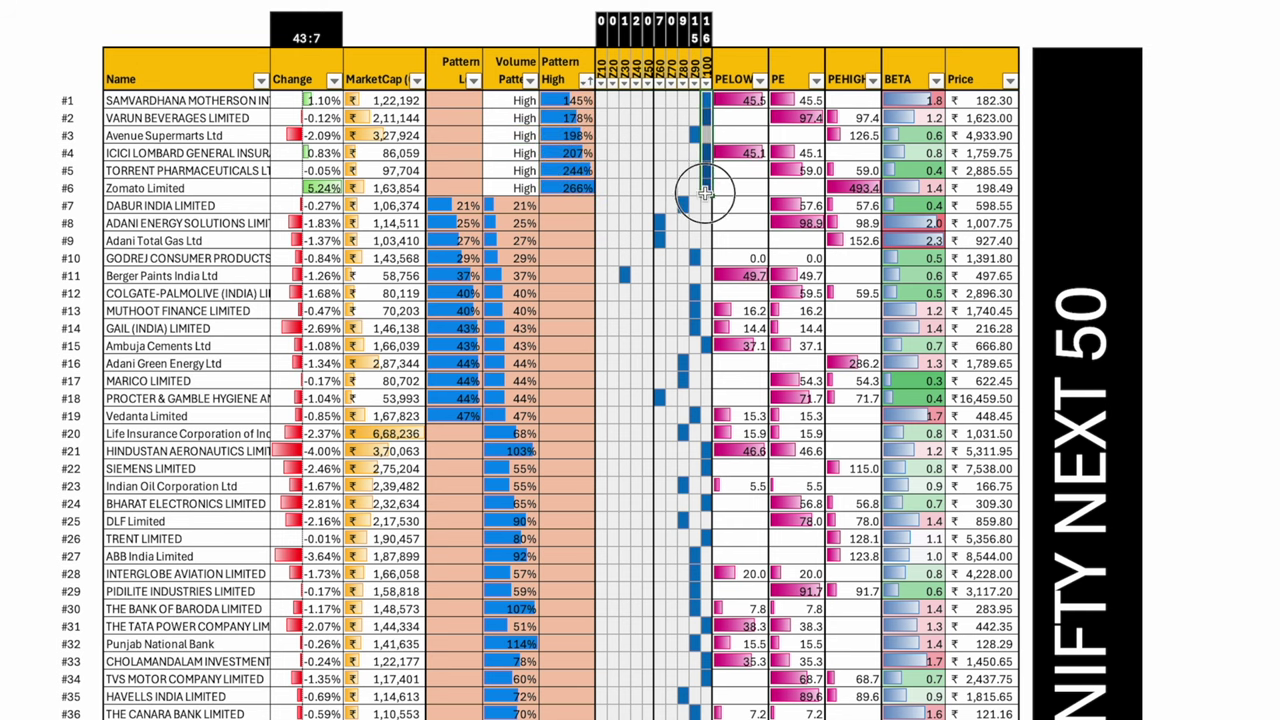
{"action": "left_click_drag", "start_coordinate": [706, 135], "coordinate": [230, 141]}
{"action": "left_click", "coordinate": [1150, 312]}
Sort the Nifty Next 50 list by ascending PELOW and then by descending PEHIGH, highlighting the leading values of each column
{"action": "left_click_drag", "start_coordinate": [730, 85], "coordinate": [838, 200]}
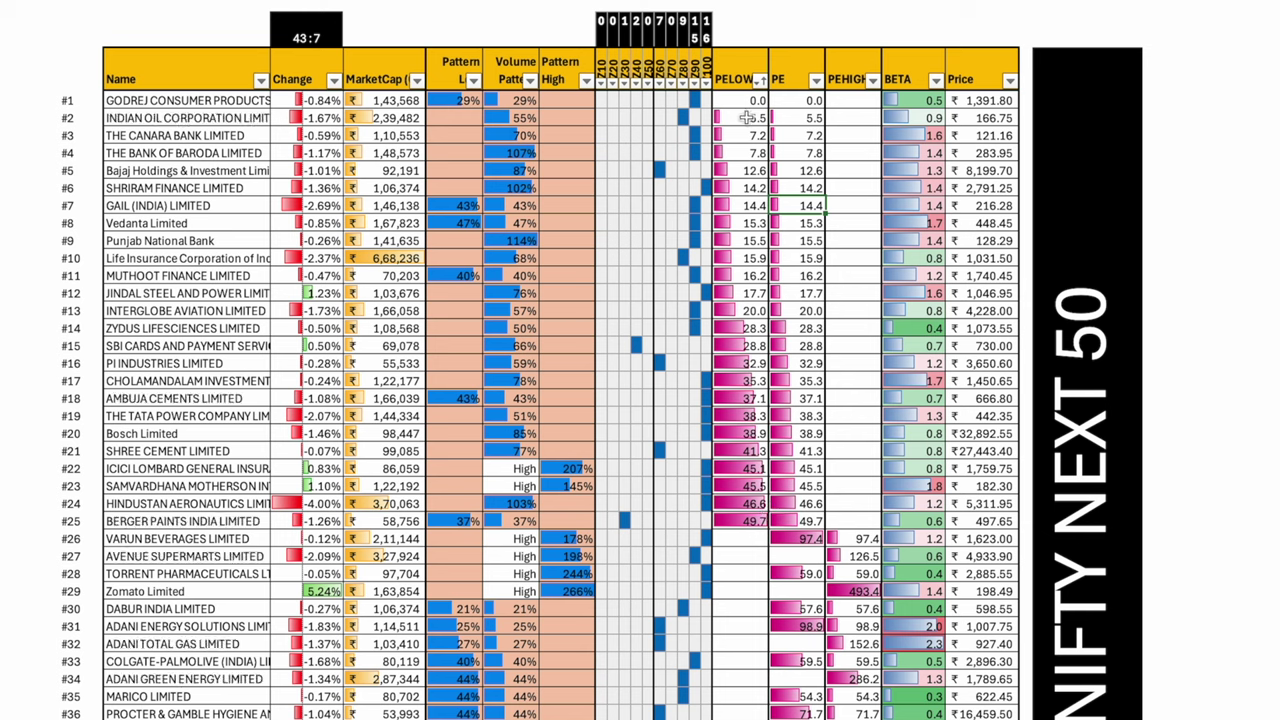
{"action": "left_click_drag", "start_coordinate": [748, 102], "coordinate": [755, 244]}
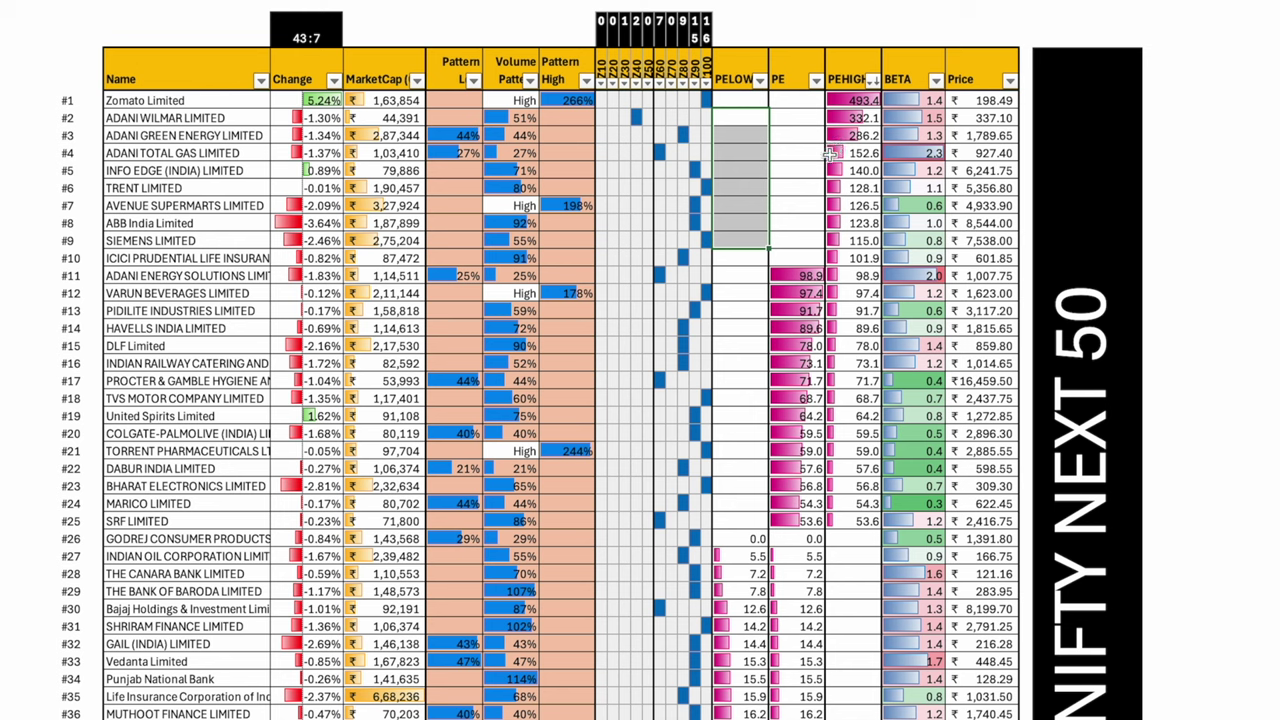
{"action": "left_click_drag", "start_coordinate": [855, 100], "coordinate": [855, 254]}
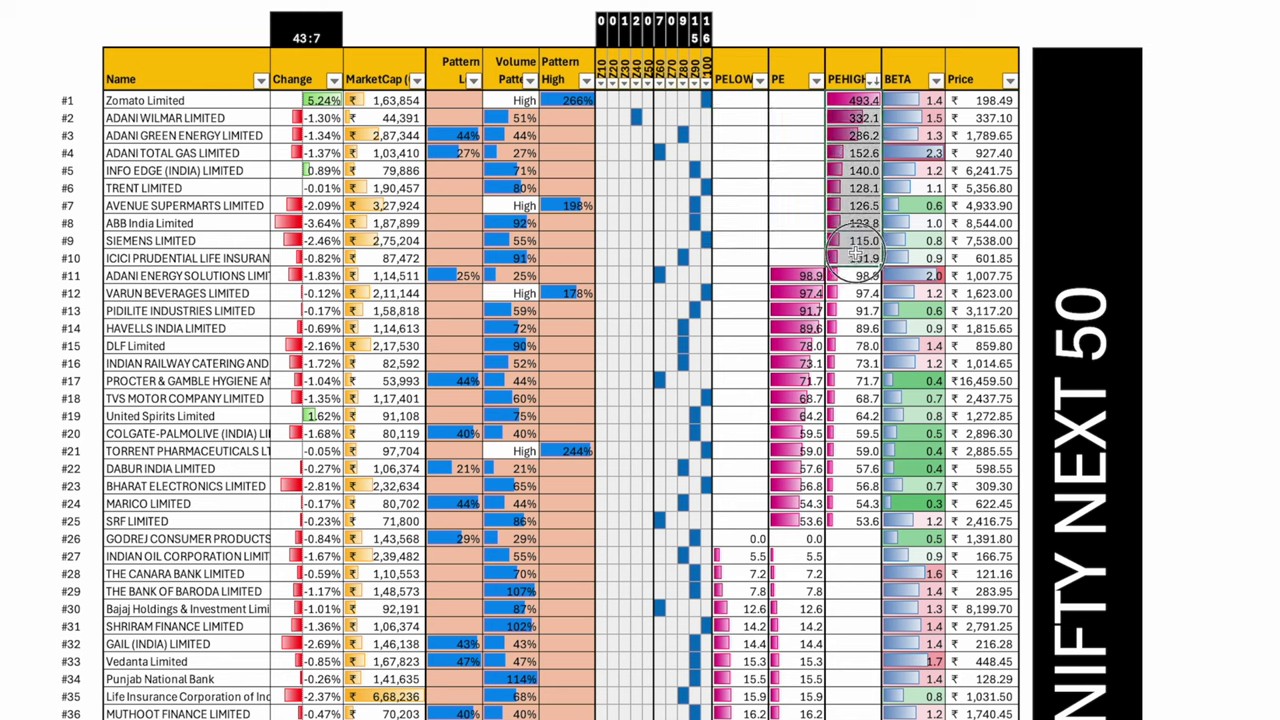
{"action": "left_click_drag", "start_coordinate": [855, 252], "coordinate": [840, 508]}
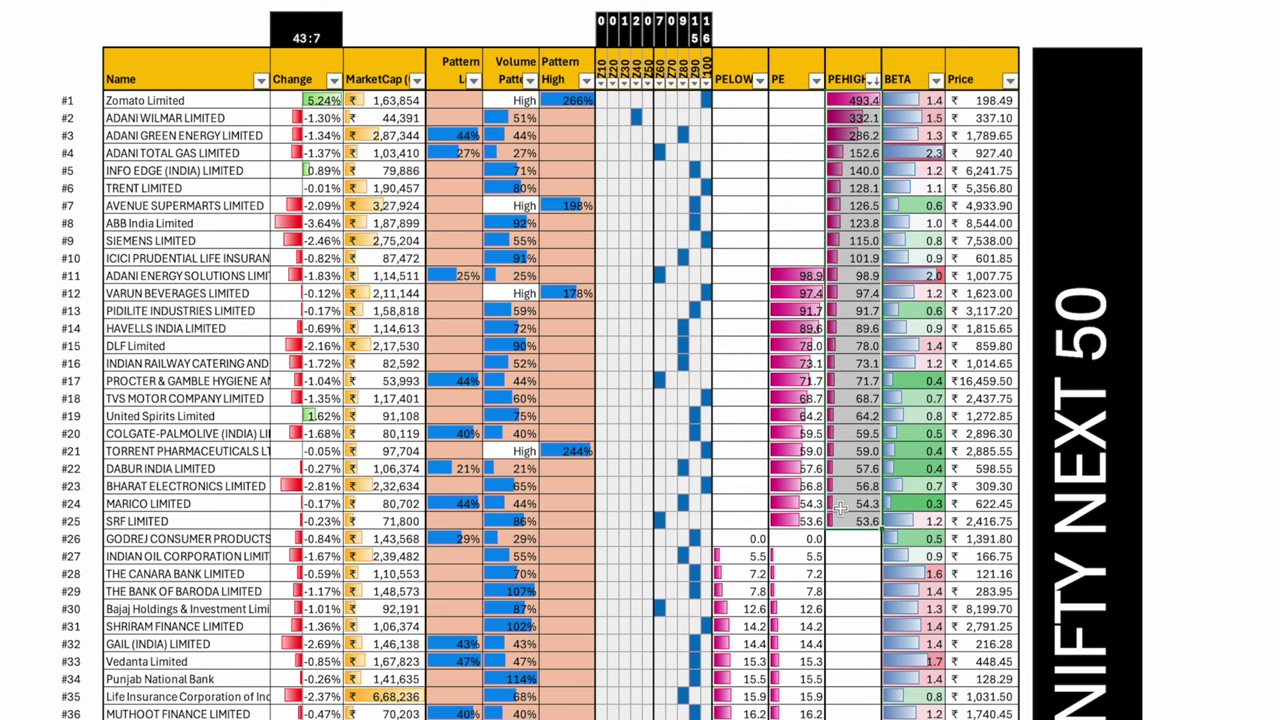
{"action": "left_click", "coordinate": [1029, 270]}
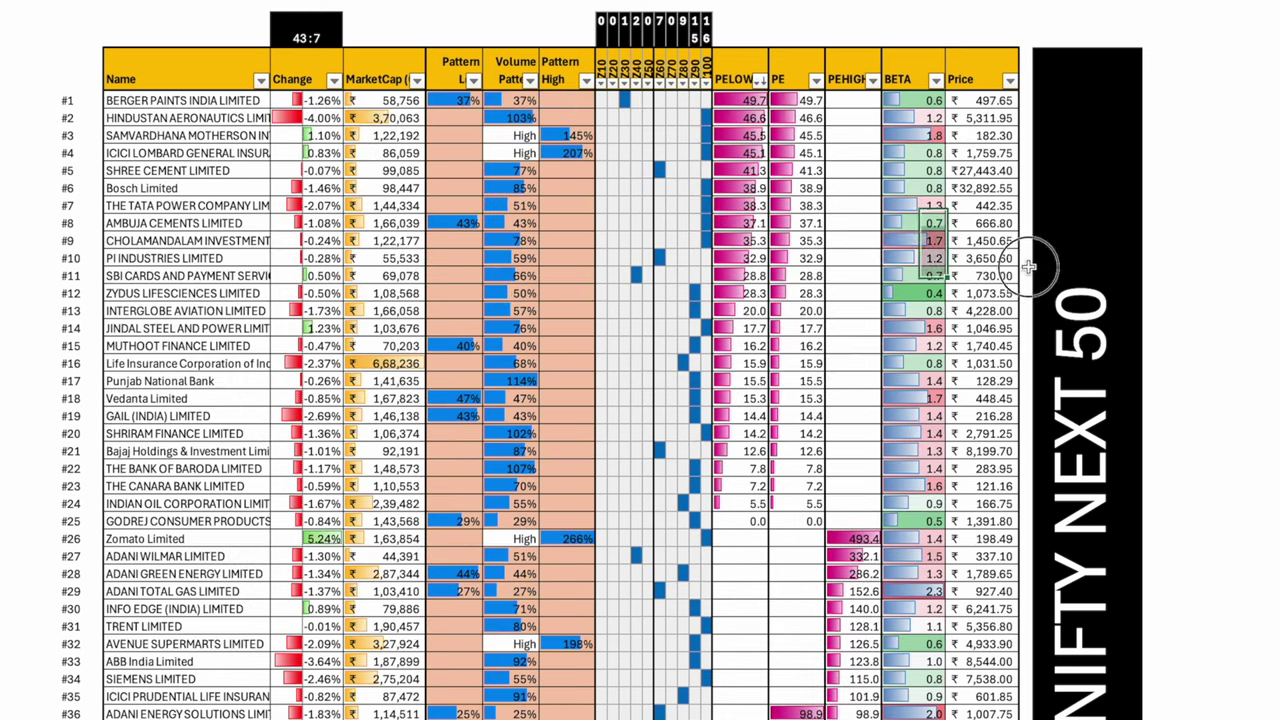
Highlight the leading PELOW values in descending order, and sort the Nifty Next 50 list by ascending Change
{"action": "left_click_drag", "start_coordinate": [752, 100], "coordinate": [745, 235]}
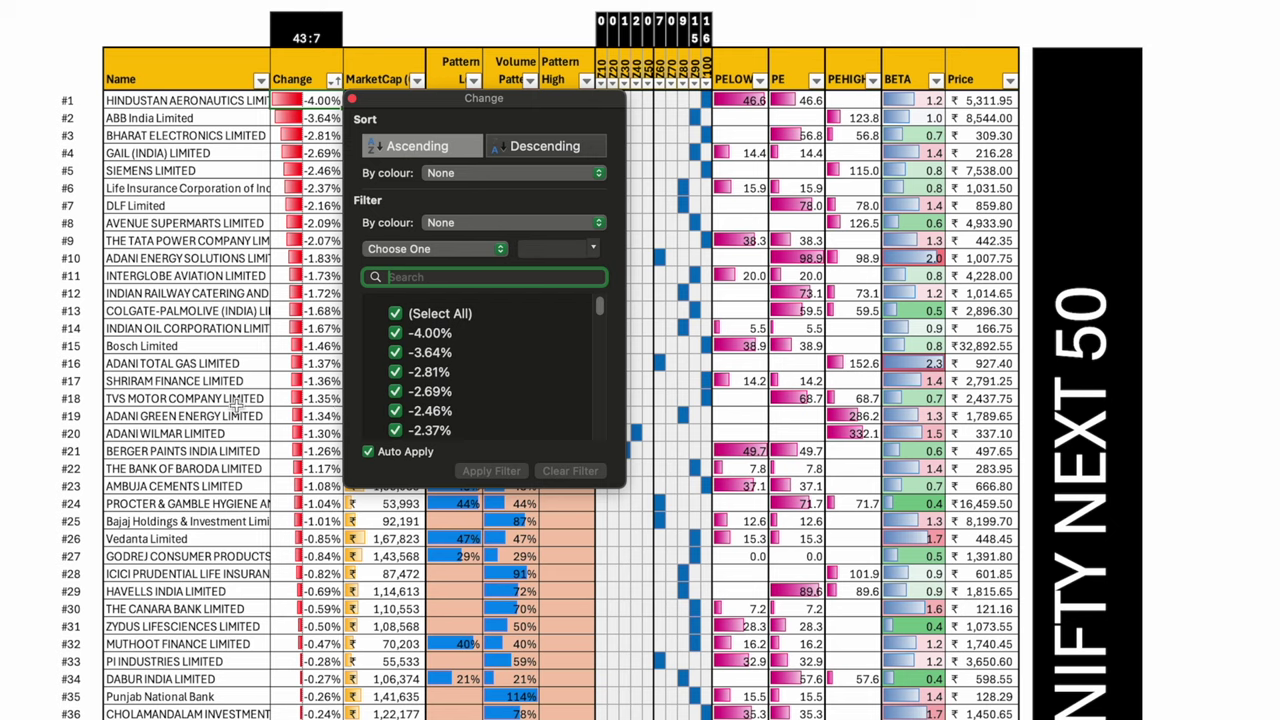
{"action": "left_click", "coordinate": [237, 406]}
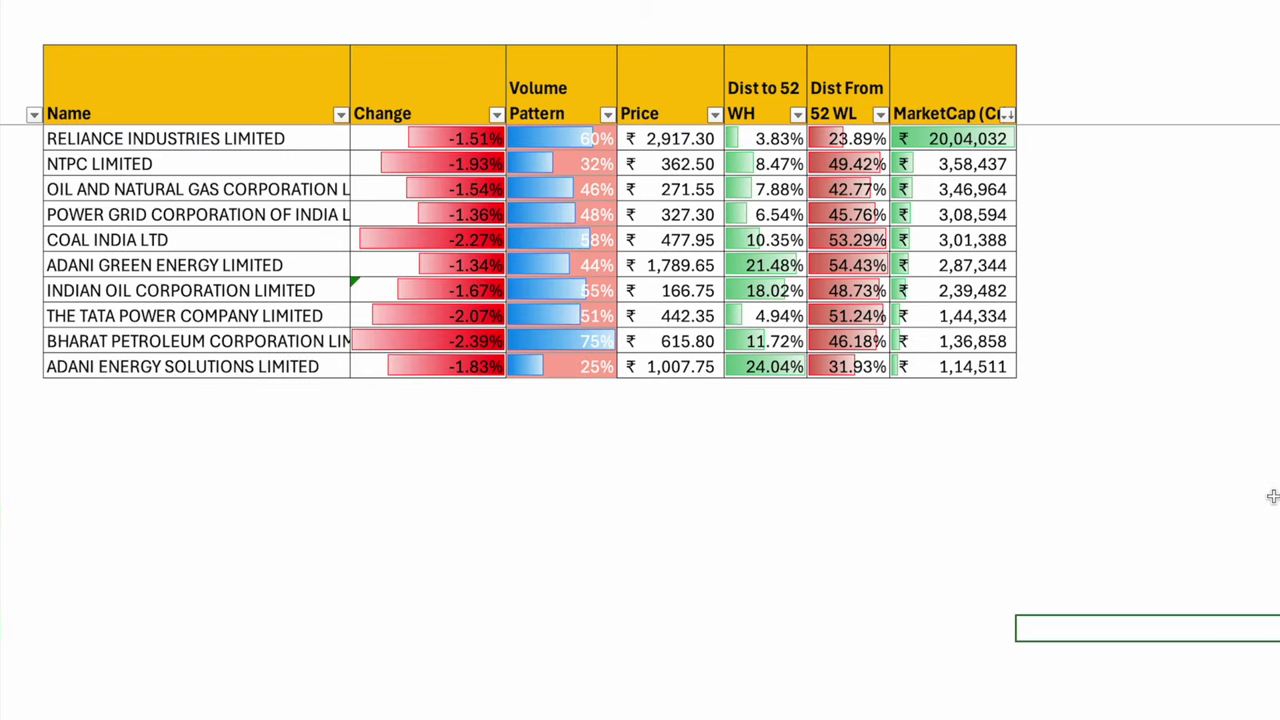
Switch from the energy stocks to the bank tables and highlight HDFC Bank to Axis Bank and the Change column of the public sector banks
{"action": "left_click", "coordinate": [1262, 496]}
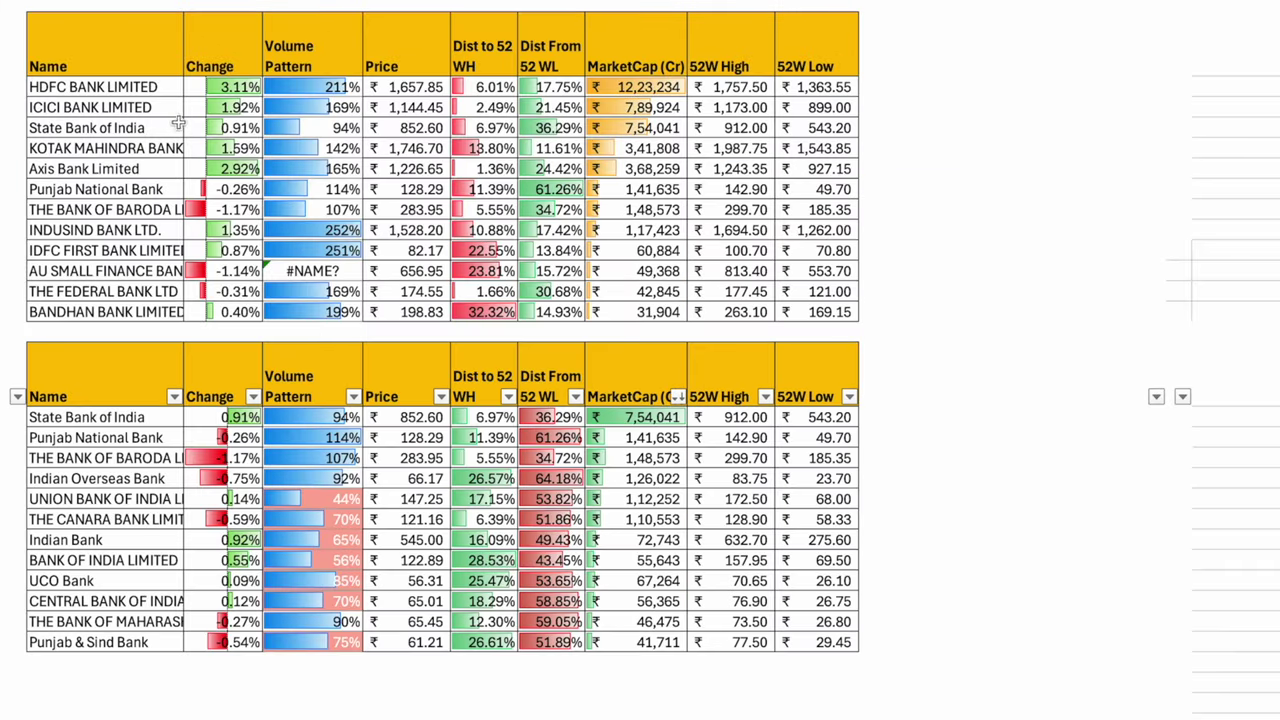
{"action": "left_click", "coordinate": [123, 87]}
{"action": "left_click_drag", "start_coordinate": [120, 87], "coordinate": [296, 157]}
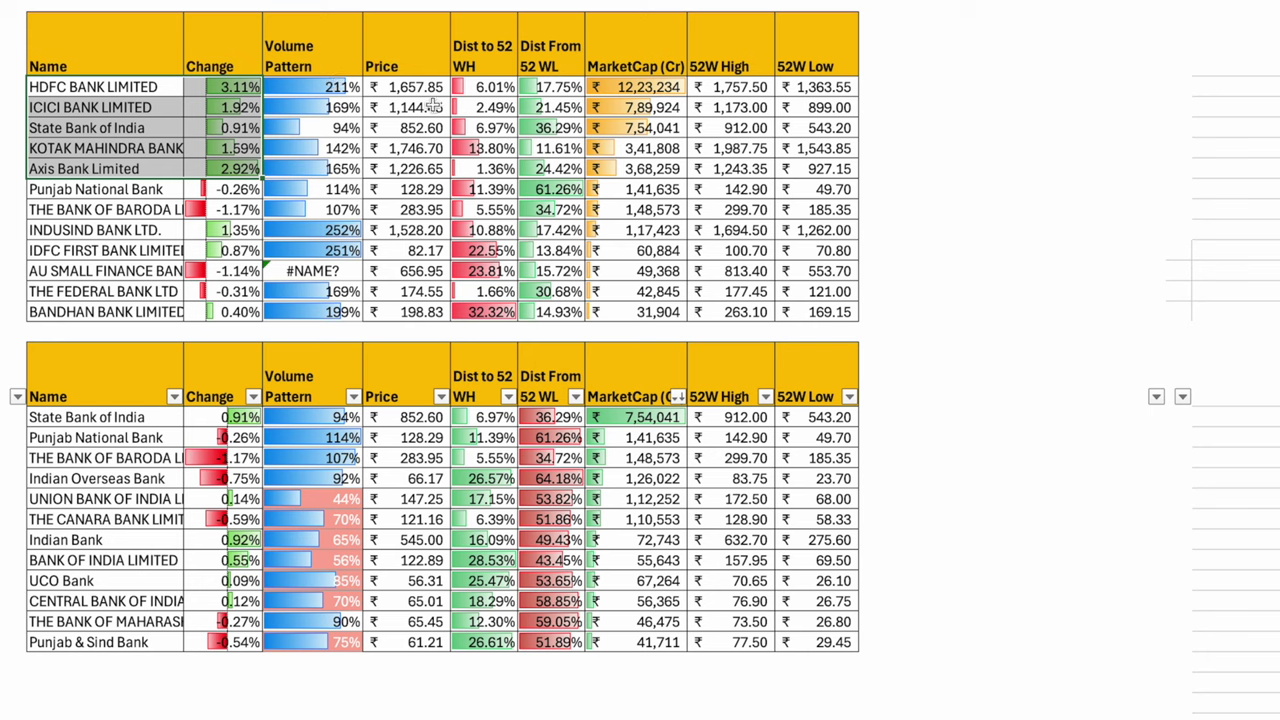
{"action": "left_click_drag", "start_coordinate": [214, 417], "coordinate": [214, 642]}
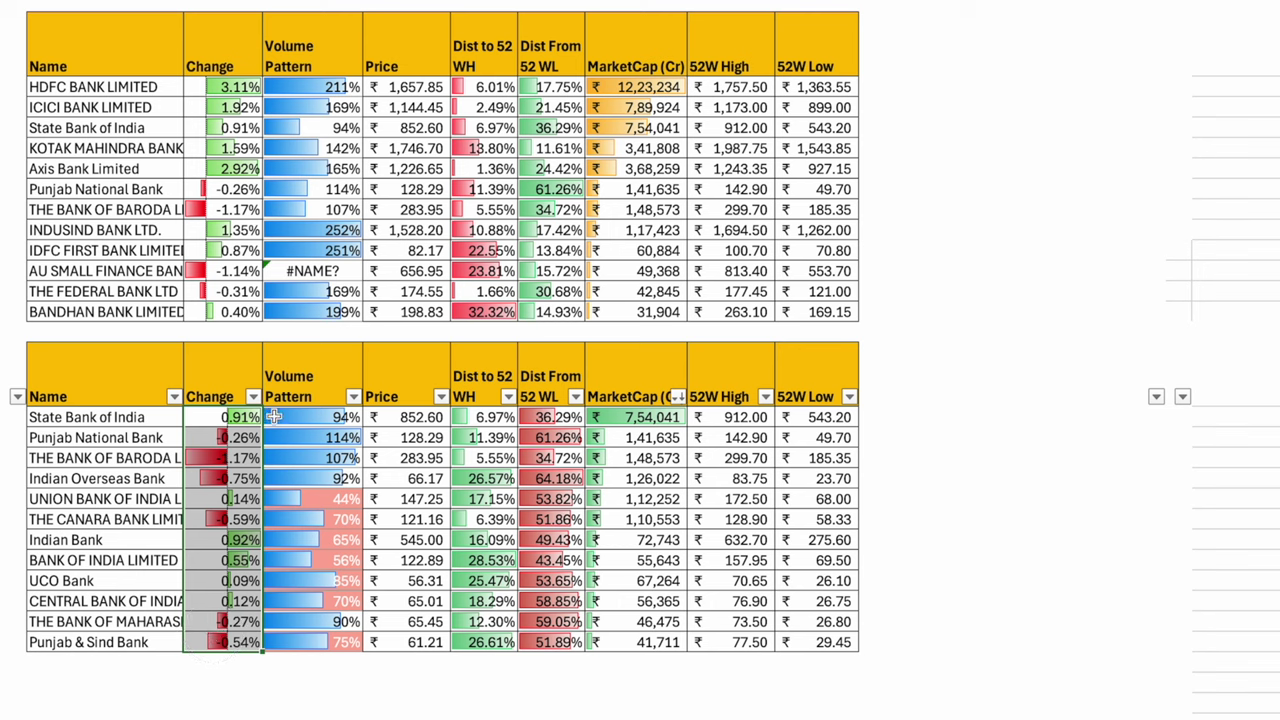